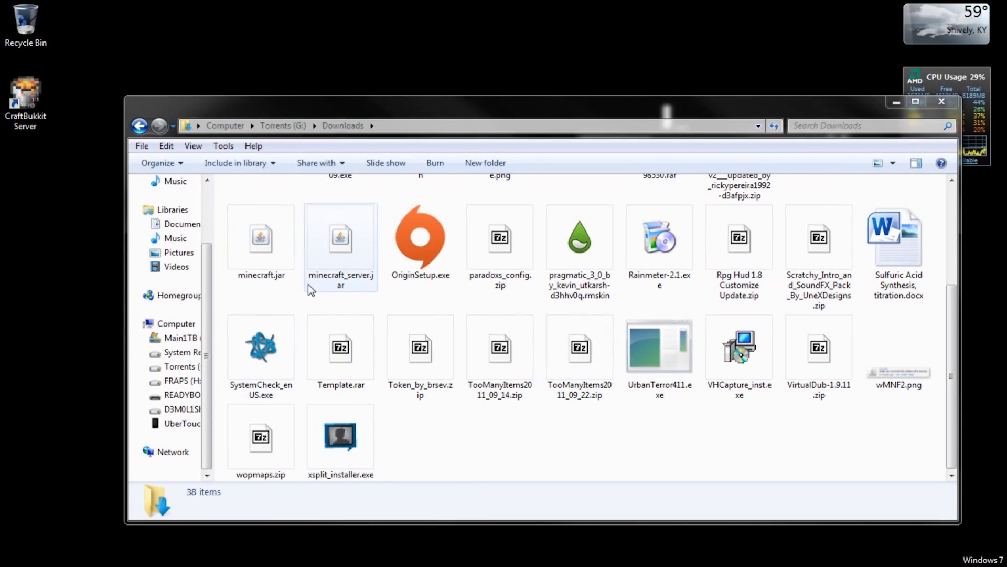
Step: Inspect the details of minecraft.jar and minecraft_server.jar in Downloads
{"action": "left_click", "coordinate": [286, 257]}
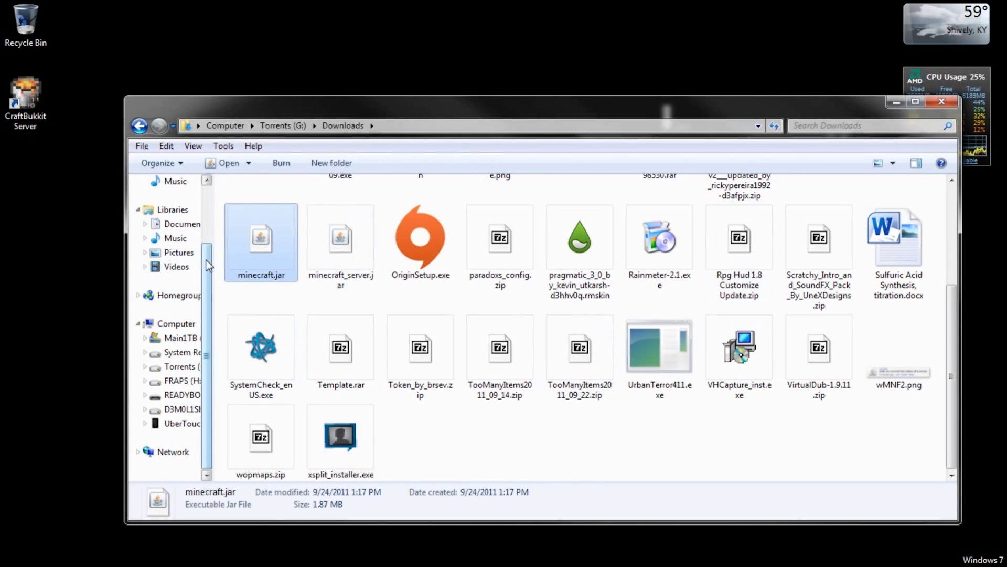
{"action": "left_click_drag", "start_coordinate": [207, 265], "coordinate": [208, 208]}
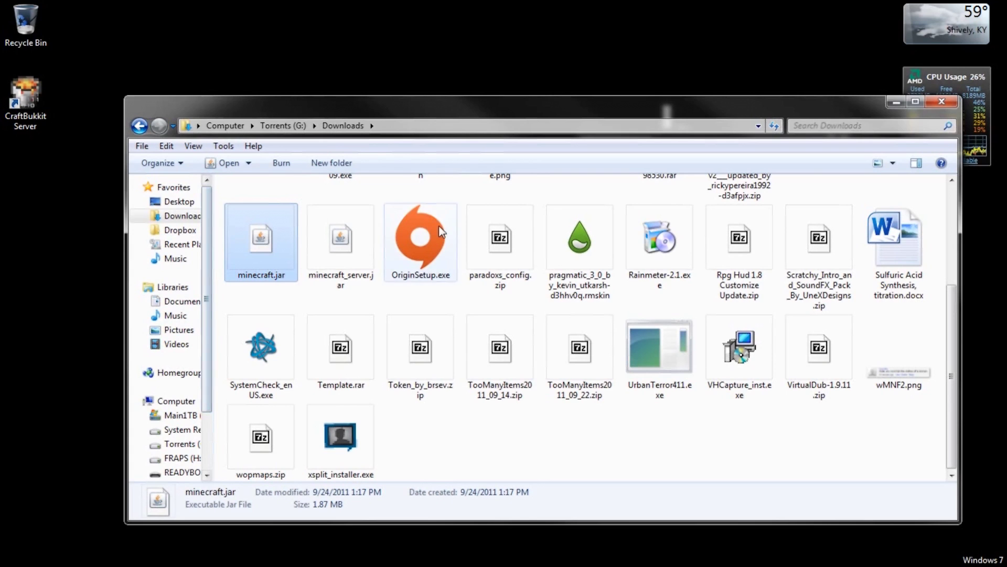
{"action": "left_click", "coordinate": [346, 250]}
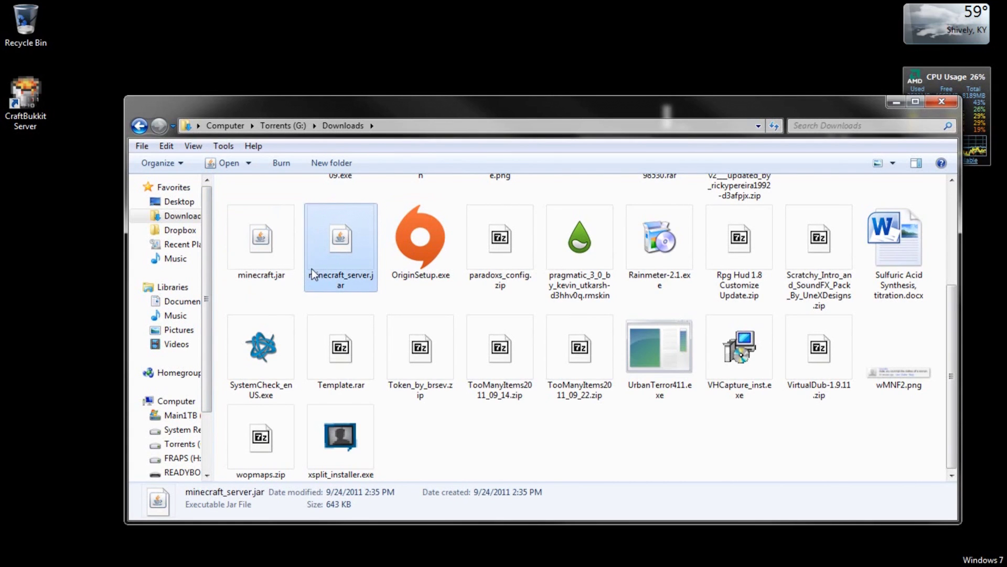
{"action": "scroll", "coordinate": [304, 279], "scroll_direction": "up", "scroll_amount": 3}
{"action": "scroll", "coordinate": [310, 315], "scroll_direction": "down", "scroll_amount": 3}
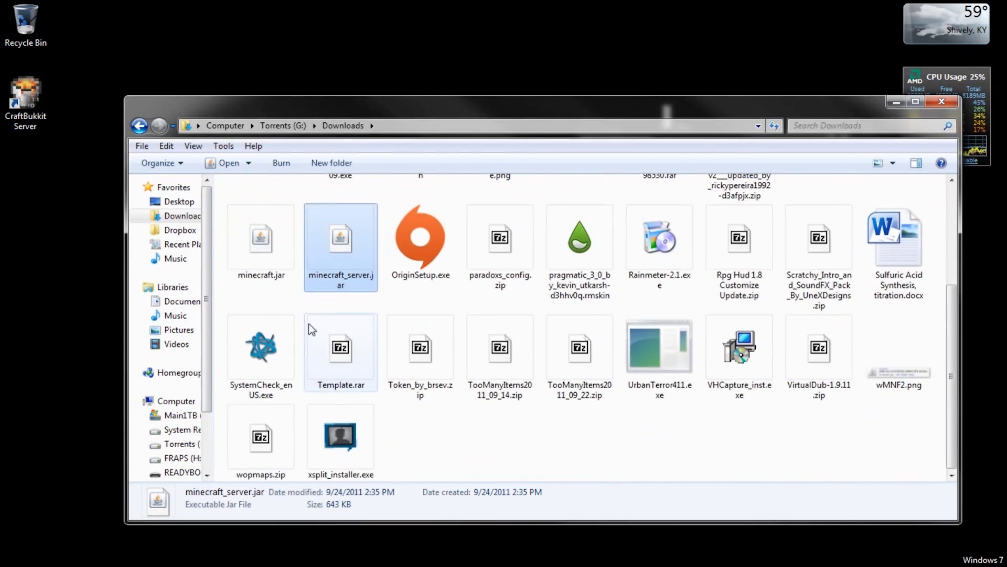
{"action": "left_click", "coordinate": [283, 233]}
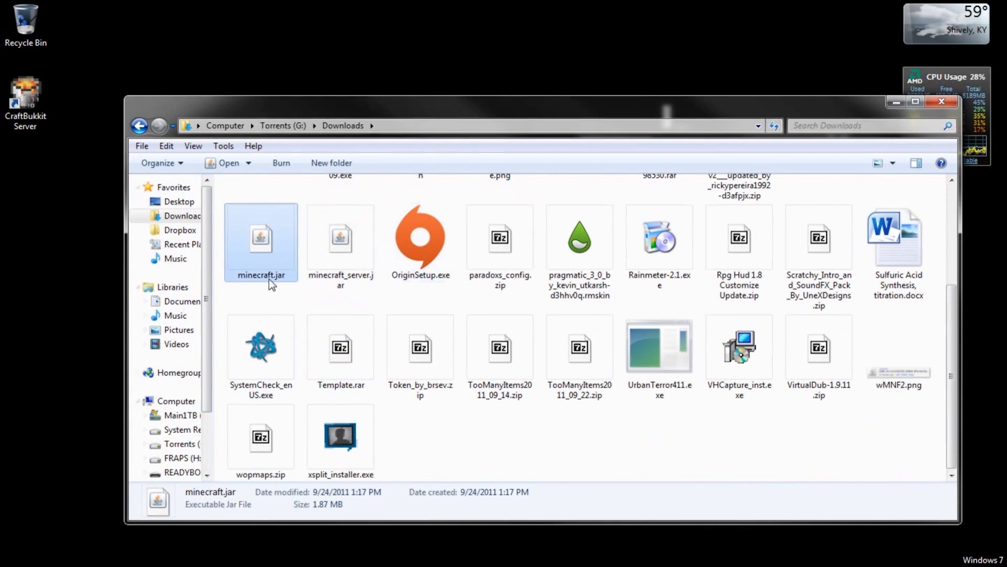
Step: Open the user profile folder from the Start menu after briefly opening and closing Documents
{"action": "key", "text": "super"}
{"action": "left_click", "coordinate": [223, 94]}
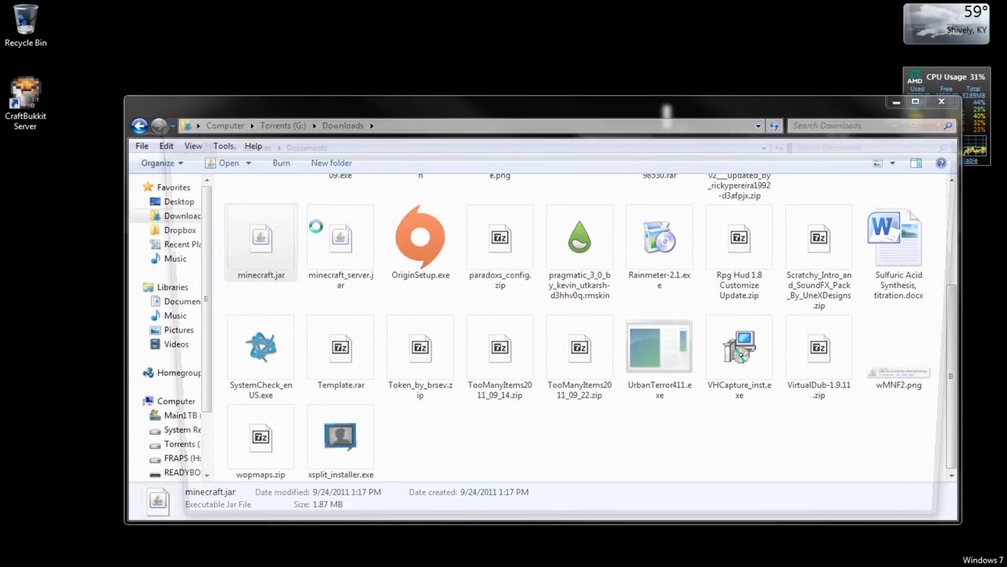
{"action": "left_click", "coordinate": [955, 111]}
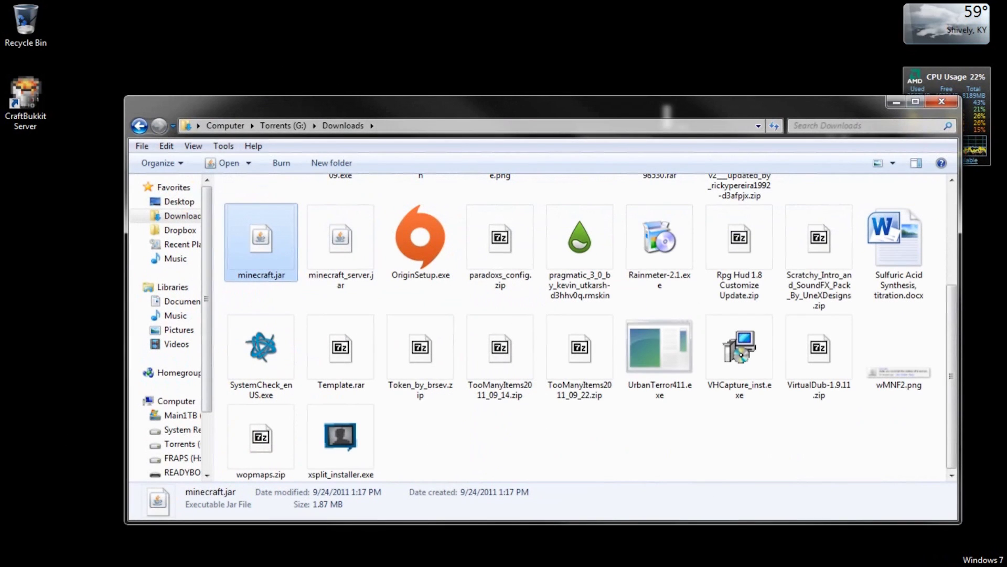
{"action": "key", "text": "super"}
{"action": "left_click", "coordinate": [219, 74]}
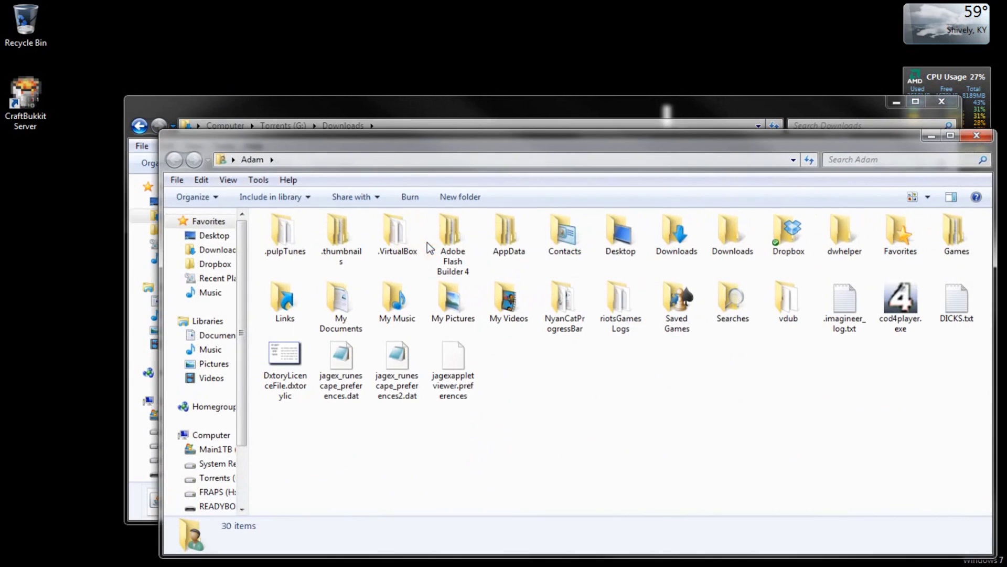
Step: Go to AppData > Roaming > .minecraft > bin and back up minecraft.jar to the desktop
{"action": "double_click", "coordinate": [503, 231]}
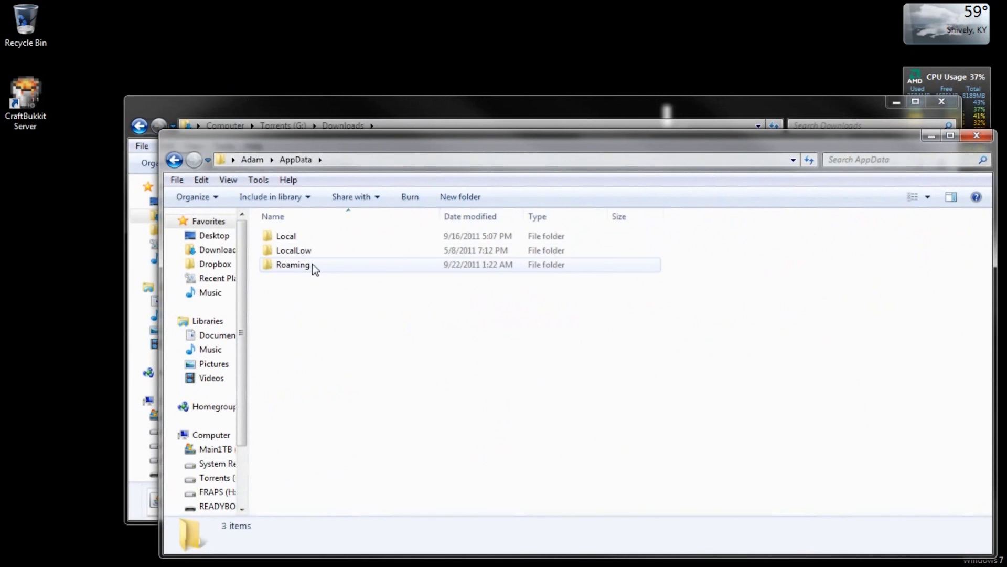
{"action": "double_click", "coordinate": [310, 264]}
{"action": "double_click", "coordinate": [305, 251]}
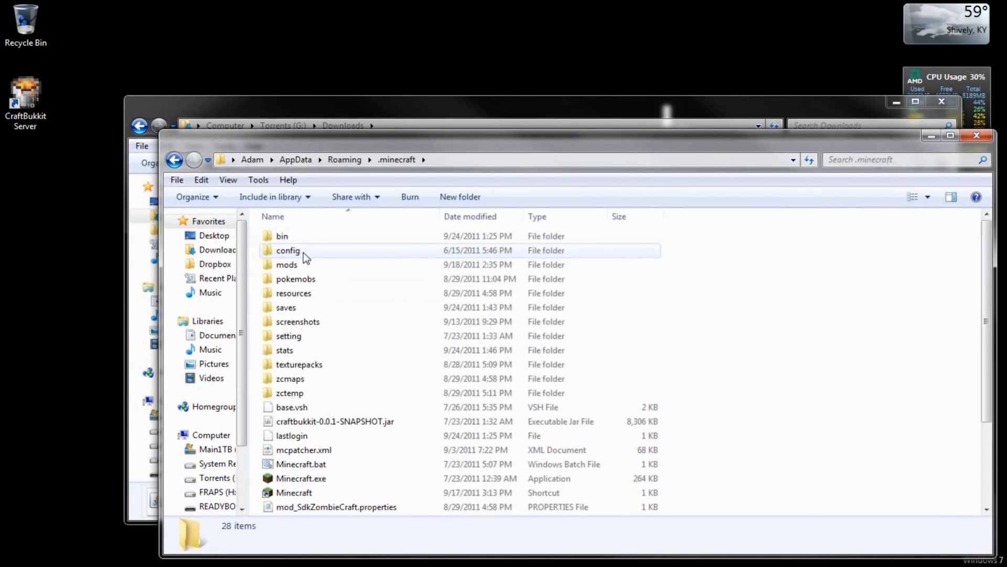
{"action": "double_click", "coordinate": [284, 237]}
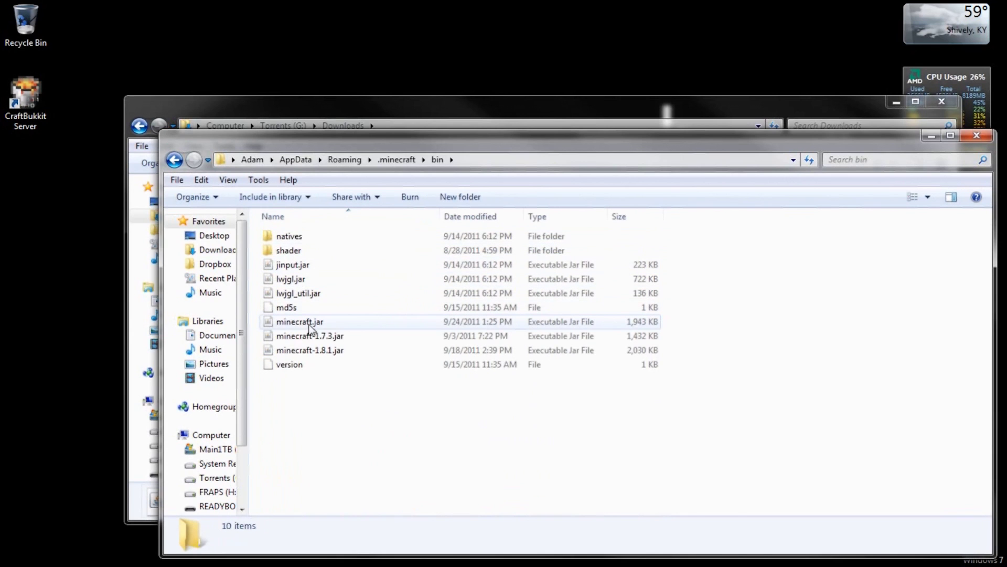
{"action": "left_click", "coordinate": [325, 320]}
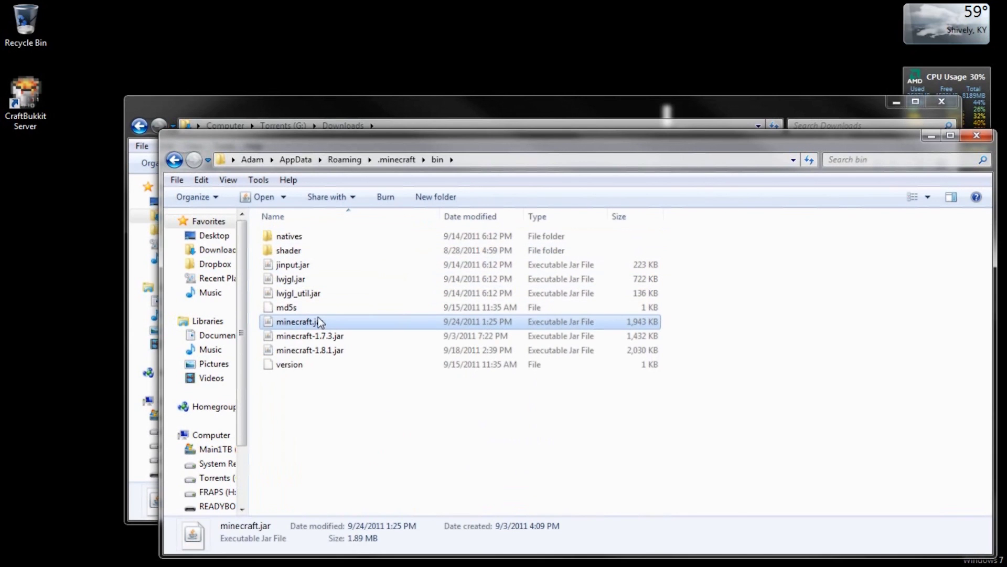
{"action": "left_click_drag", "start_coordinate": [86, 237], "coordinate": [86, 238]}
Step: Paste Downloads' minecraft.jar into bin with Copy and Replace, then close the window
{"action": "left_click", "coordinate": [323, 100]}
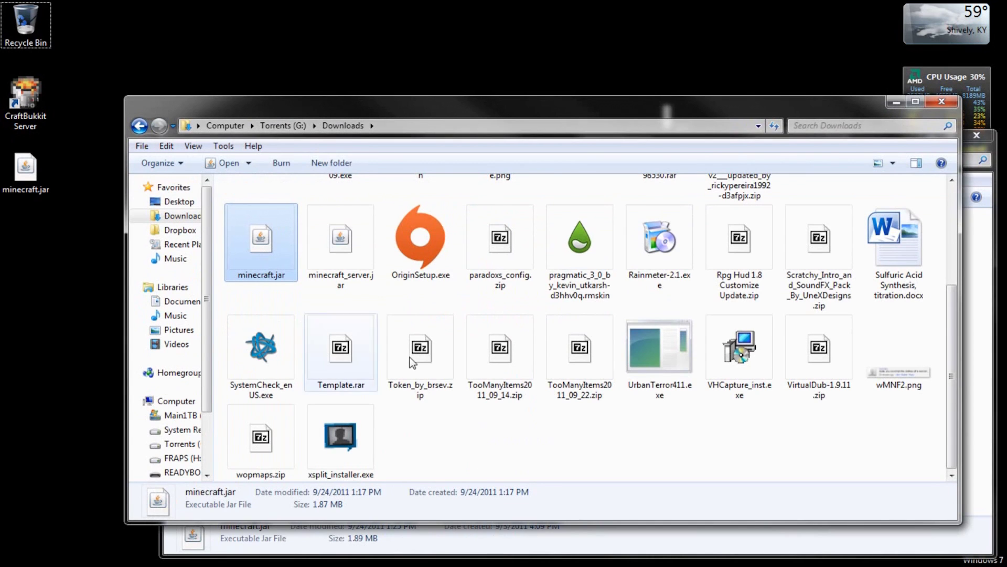
{"action": "left_click", "coordinate": [446, 529]}
{"action": "left_click", "coordinate": [359, 415]}
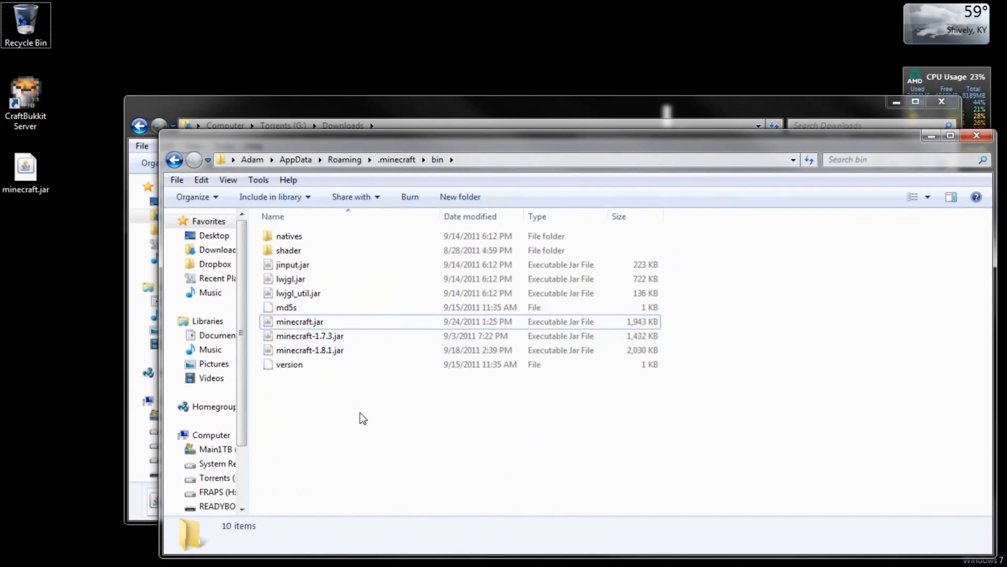
{"action": "key", "text": "ctrl+v"}
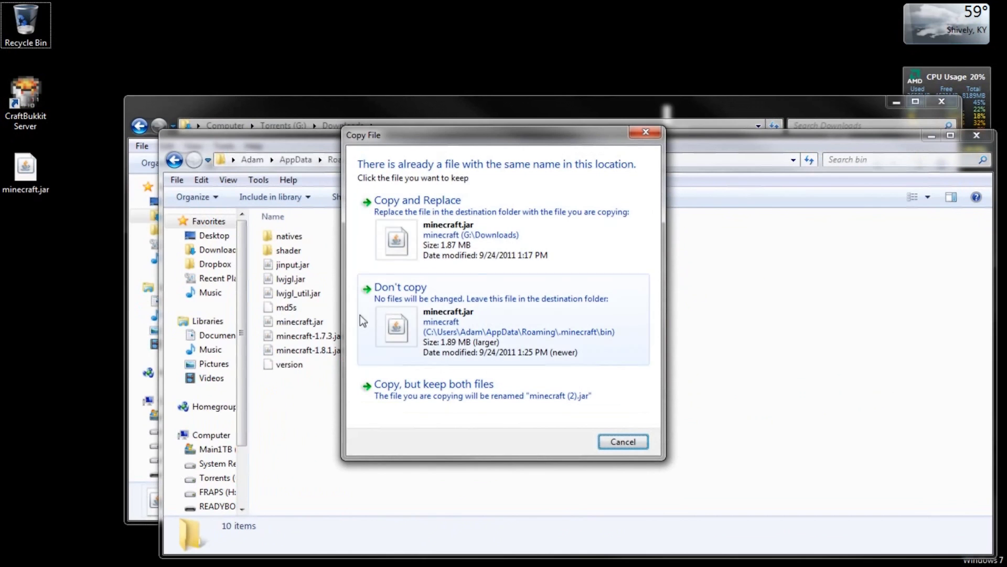
{"action": "left_click_drag", "start_coordinate": [436, 131], "coordinate": [529, 120]}
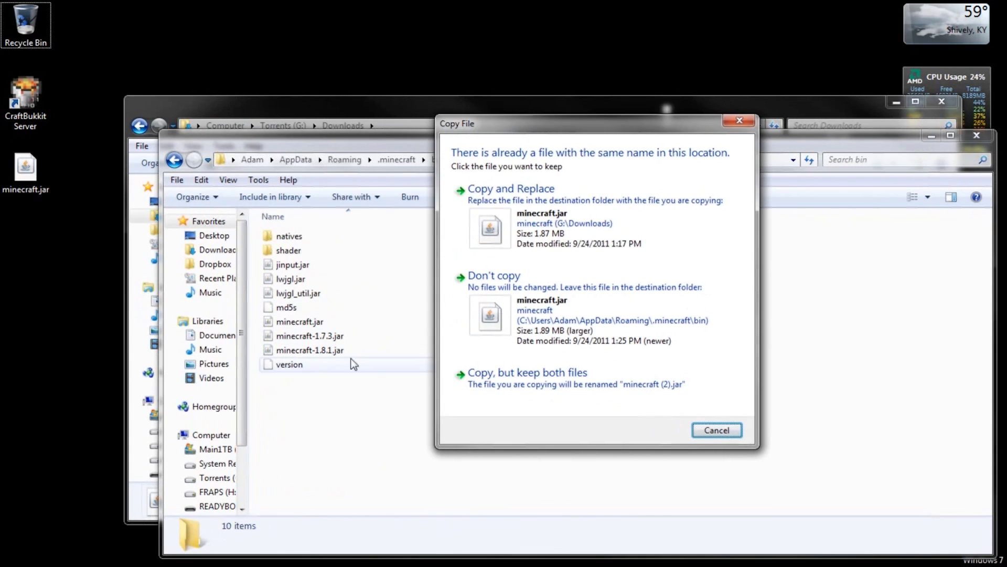
{"action": "left_click", "coordinate": [332, 352]}
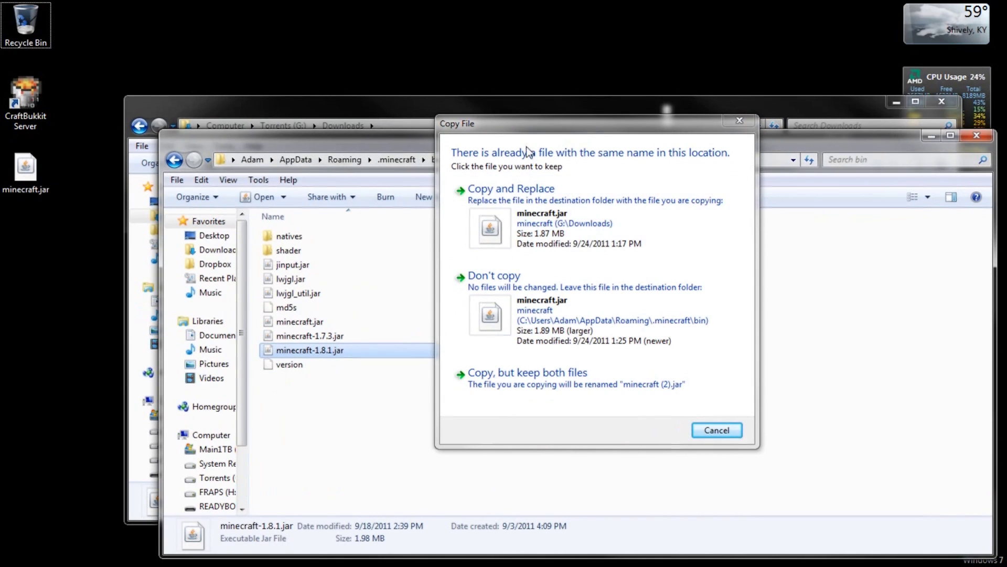
{"action": "left_click", "coordinate": [543, 196]}
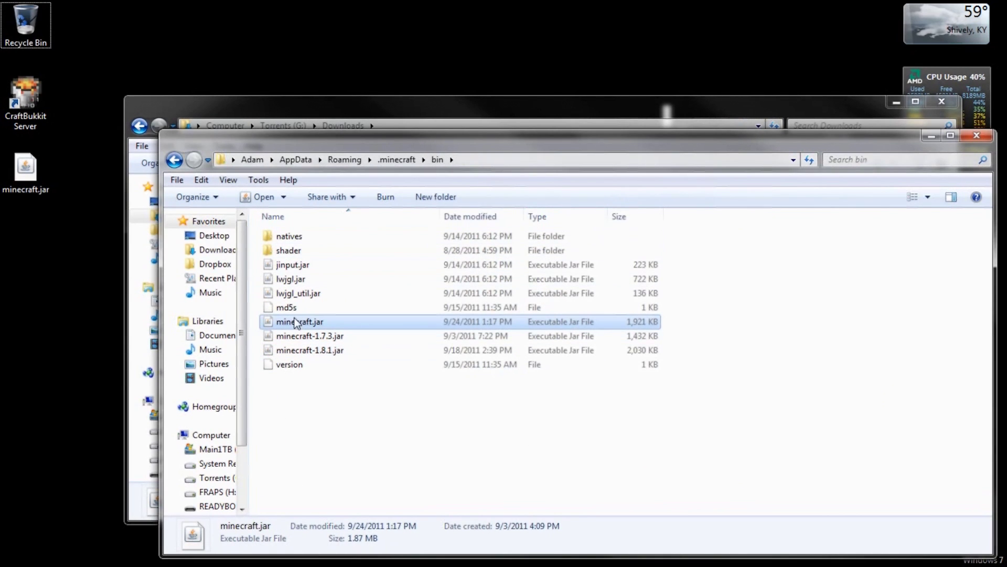
{"action": "left_click", "coordinate": [977, 136]}
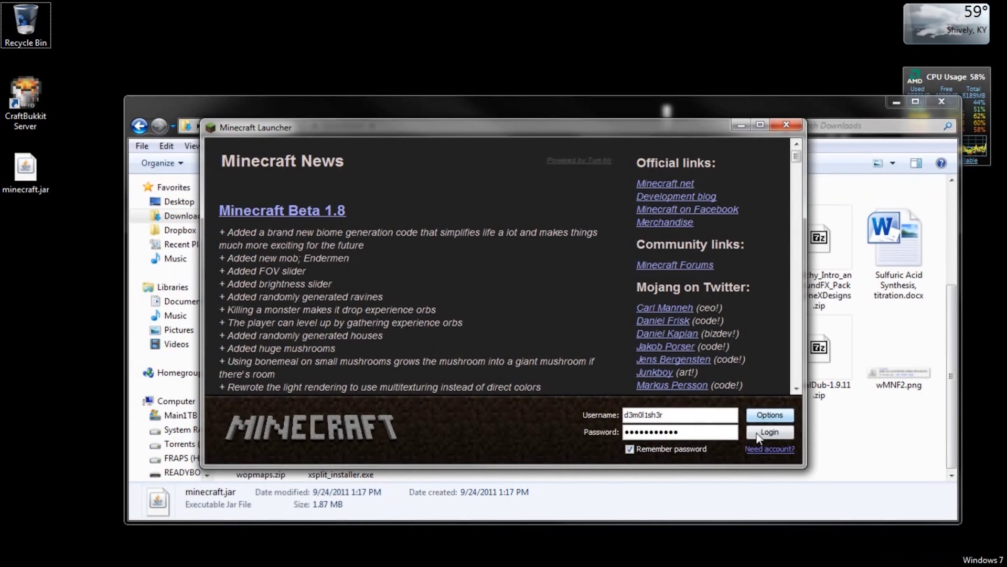
Step: Log in with the saved credentials and start a singleplayer game in Beta 1.9 Prerelease
{"action": "left_click", "coordinate": [758, 436]}
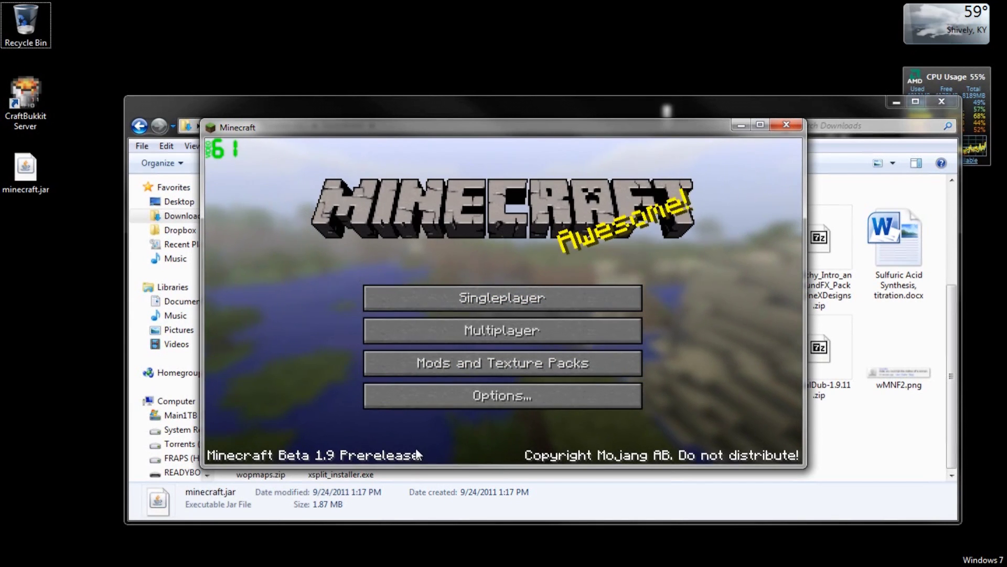
{"action": "left_click", "coordinate": [521, 288]}
Step: Load the New World save and walk over to the snow golem
{"action": "double_click", "coordinate": [439, 341]}
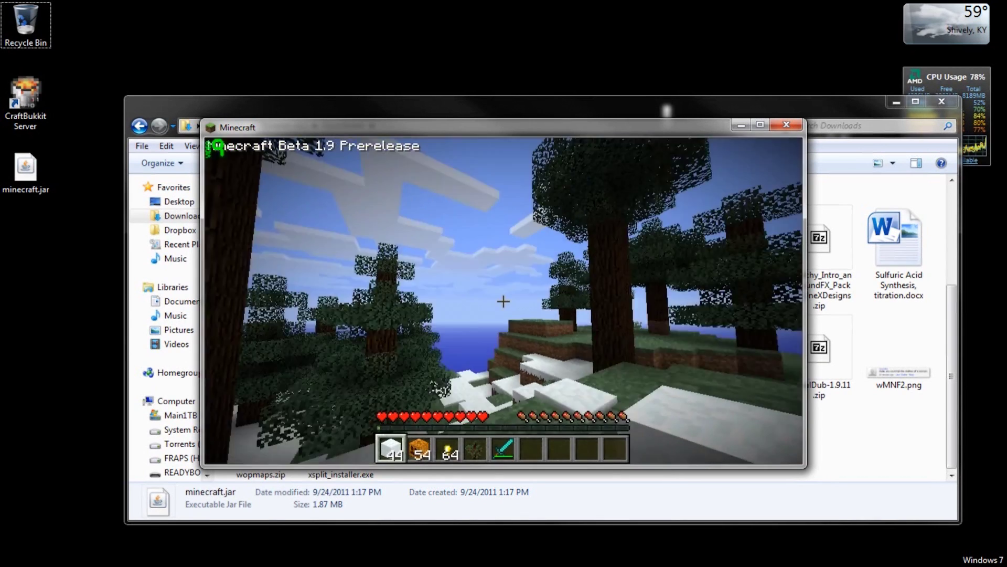
{"action": "key", "text": "w"}
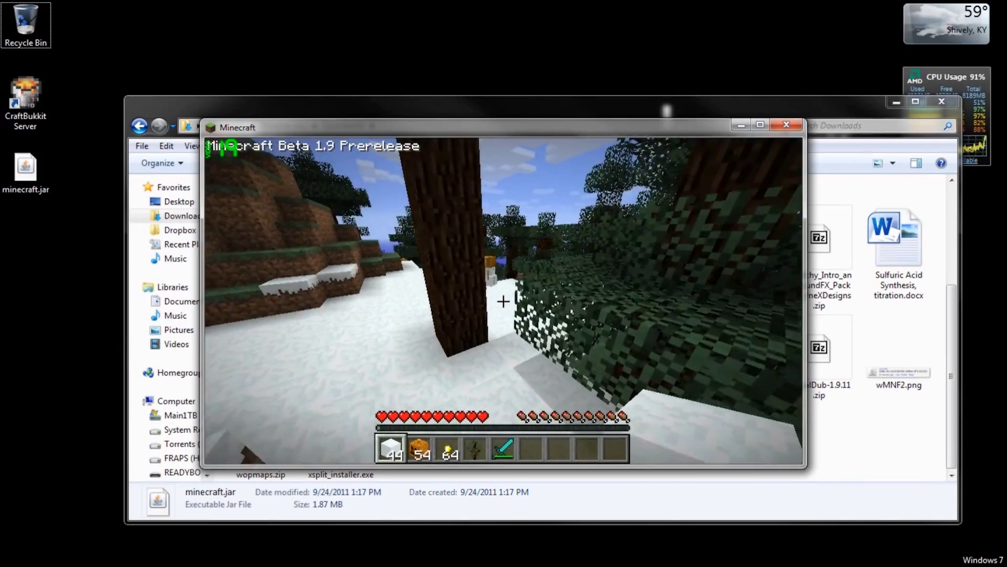
{"action": "key", "text": "w"}
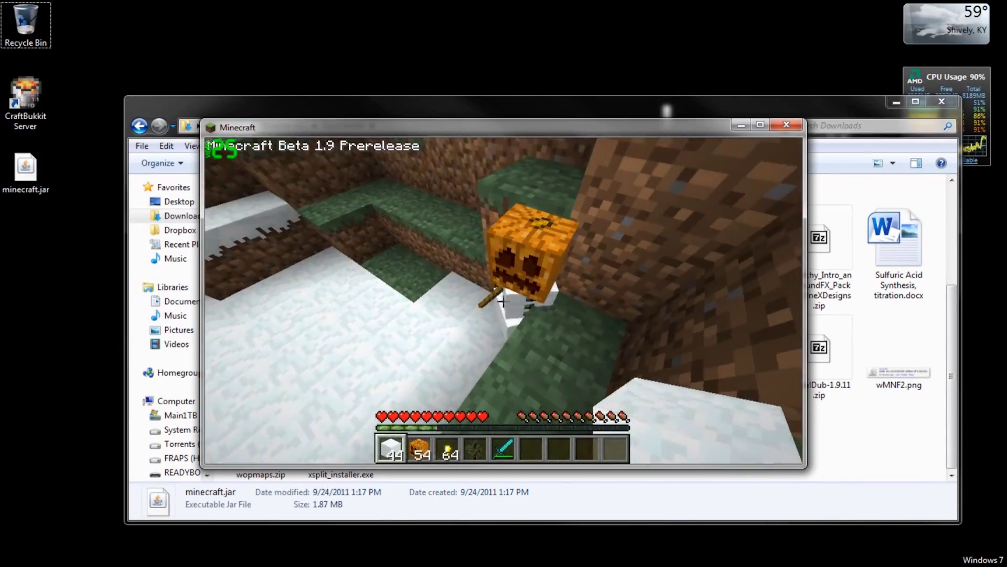
Step: Build two snow golems from snow blocks and pumpkins, then save and quit to title
{"action": "right_click", "coordinate": [503, 302]}
{"action": "right_click", "coordinate": [504, 302]}
{"action": "key", "text": "2"}
{"action": "right_click", "coordinate": [503, 302]}
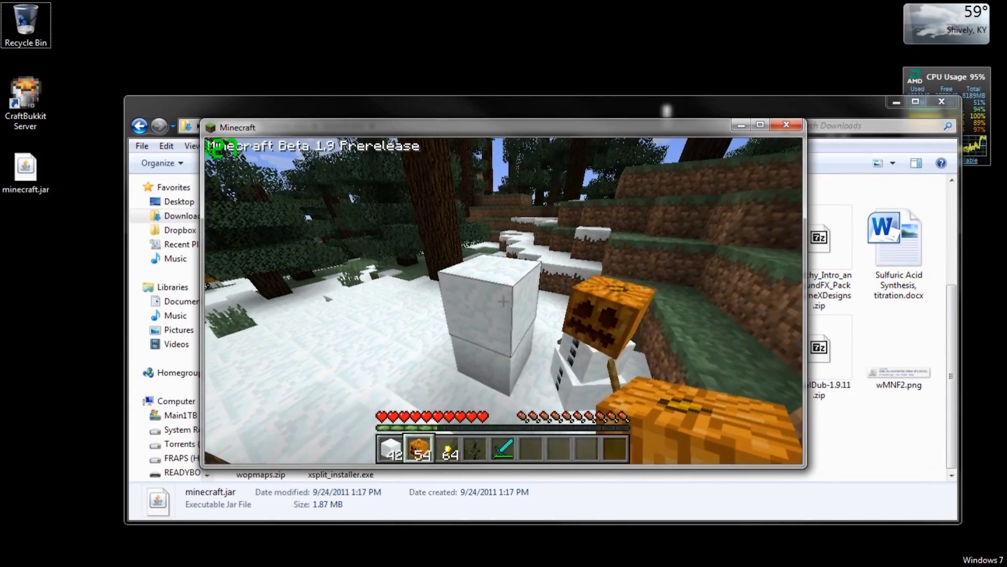
{"action": "right_click", "coordinate": [503, 301]}
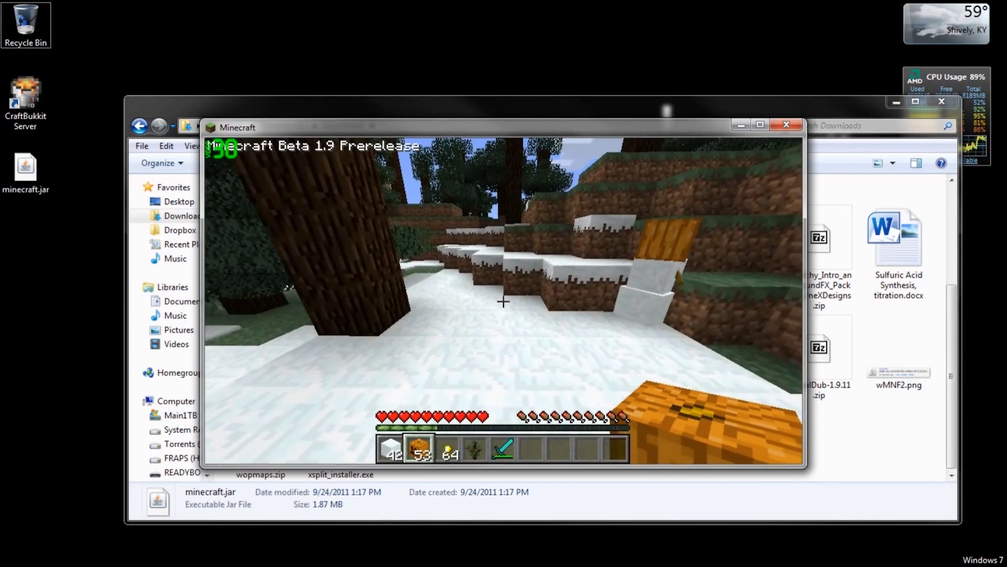
{"action": "key", "text": "Escape"}
{"action": "left_click", "coordinate": [470, 373]}
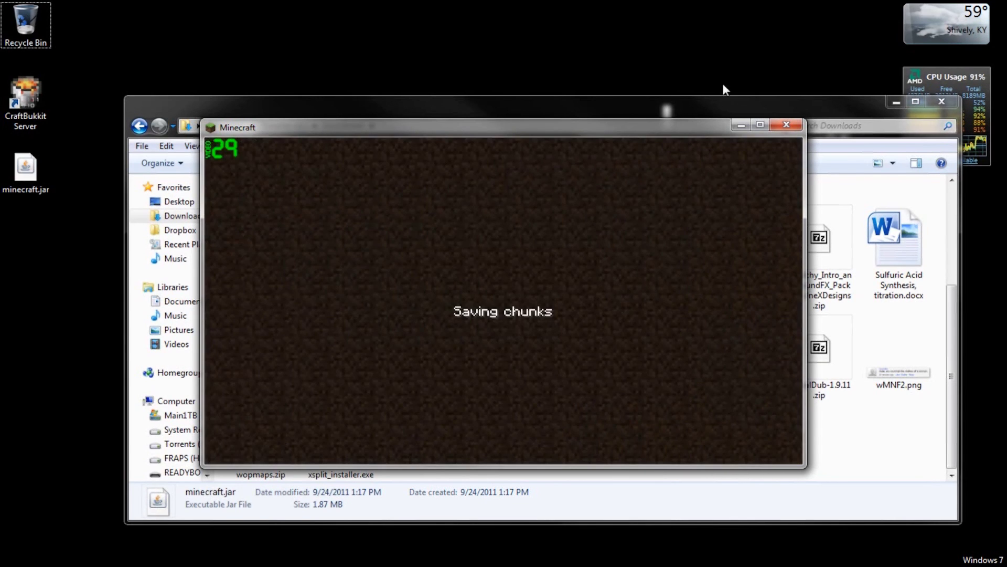
Step: Close Minecraft and navigate from the user folder to AppData > Roaming > .minecraft > bin
{"action": "left_click", "coordinate": [788, 129]}
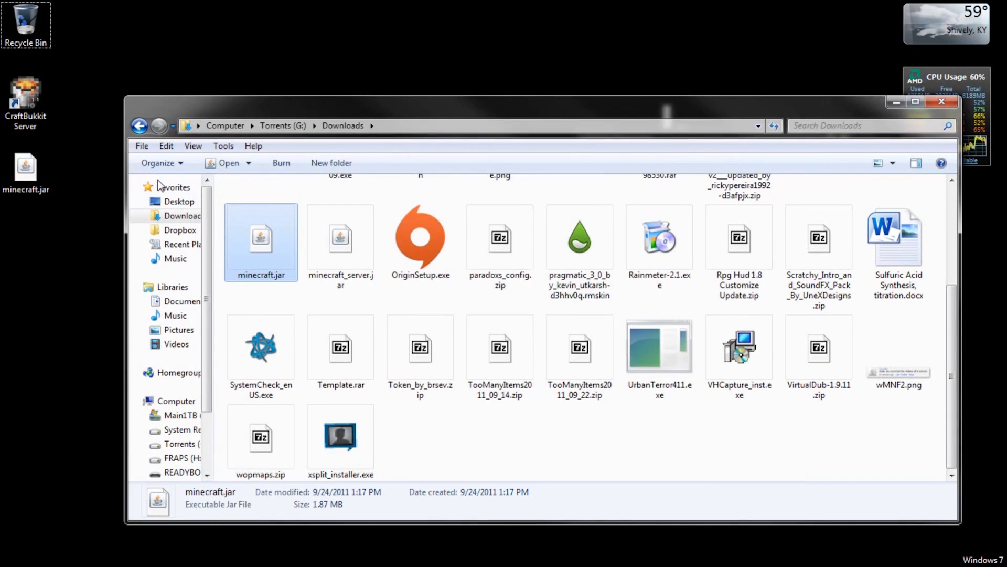
{"action": "key", "text": "super"}
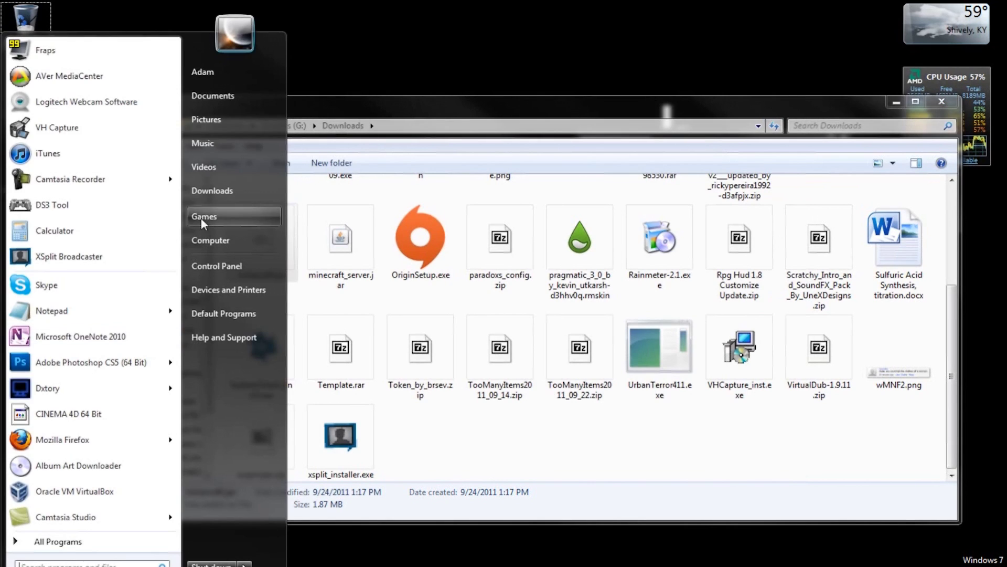
{"action": "left_click", "coordinate": [225, 71]}
{"action": "double_click", "coordinate": [492, 218]}
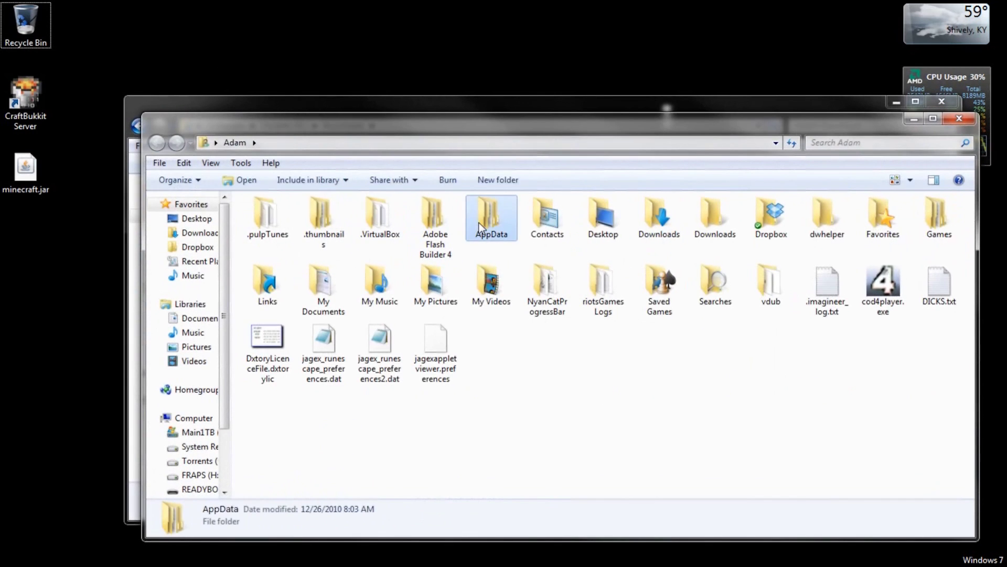
{"action": "double_click", "coordinate": [292, 248]}
{"action": "double_click", "coordinate": [289, 232]}
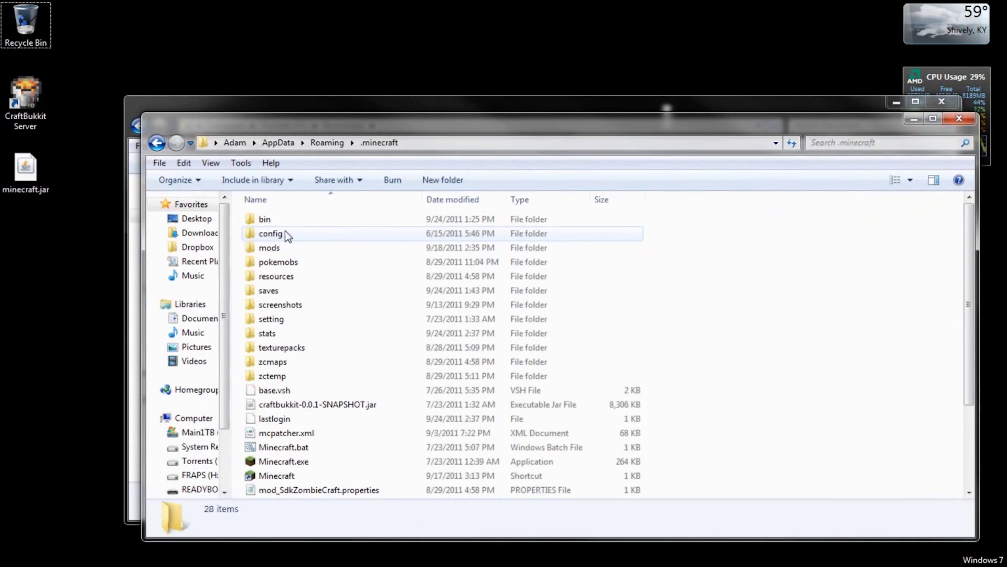
{"action": "double_click", "coordinate": [264, 219]}
Step: Move the desktop minecraft.jar into bin, replacing the existing one, and close the bin window
{"action": "mouse_move", "coordinate": [25, 167]}
{"action": "left_mouse_down"}
{"action": "mouse_move", "coordinate": [318, 447]}
{"action": "mouse_move", "coordinate": [449, 308]}
{"action": "left_mouse_up"}
{"action": "left_click", "coordinate": [502, 247]}
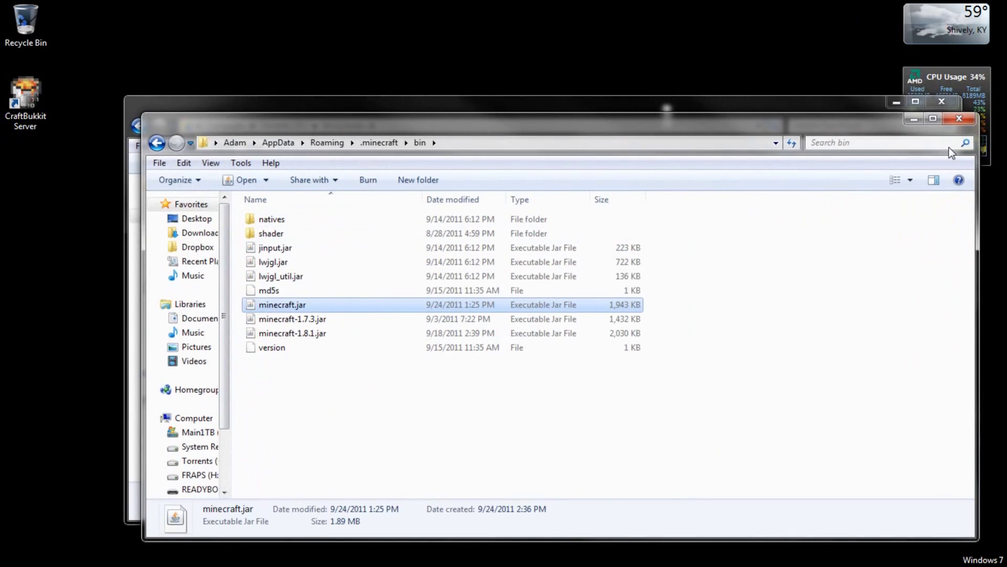
{"action": "left_click", "coordinate": [954, 122]}
{"action": "scroll", "coordinate": [315, 298], "scroll_direction": "up", "scroll_amount": 2}
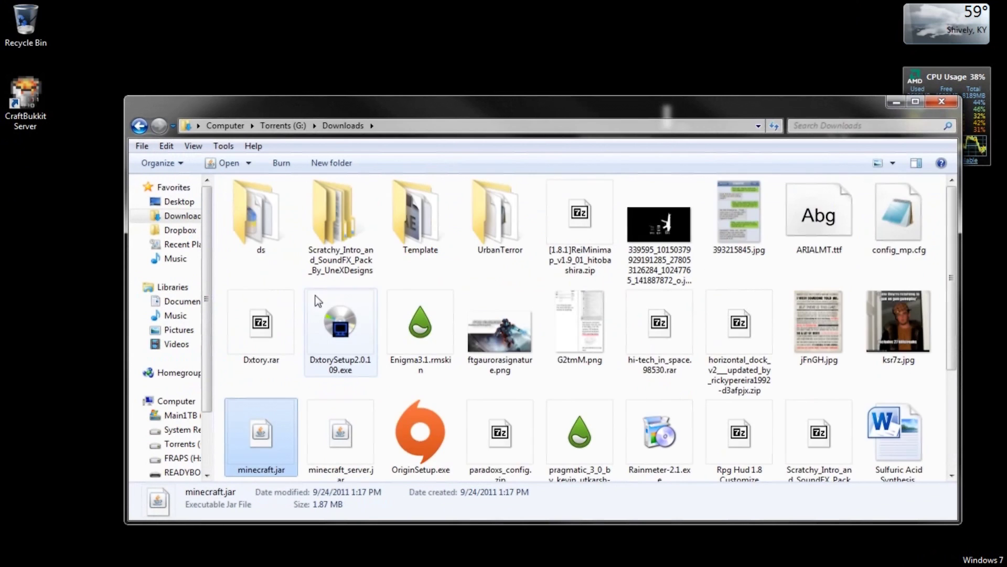
{"action": "scroll", "coordinate": [318, 346], "scroll_direction": "down", "scroll_amount": 2}
{"action": "left_click", "coordinate": [335, 257]}
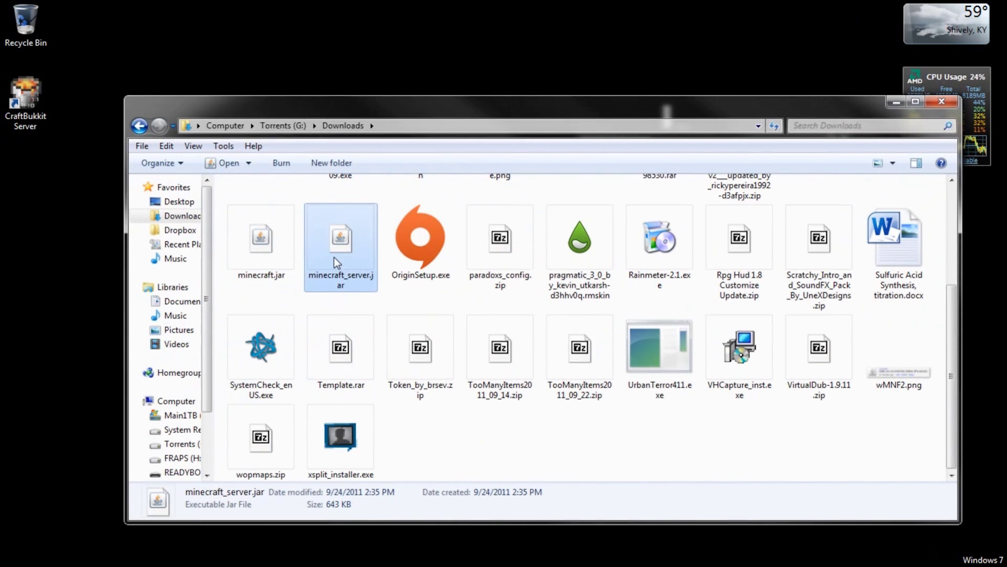
Step: Create a new folder named MinecraftPR in Downloads
{"action": "left_click", "coordinate": [346, 165]}
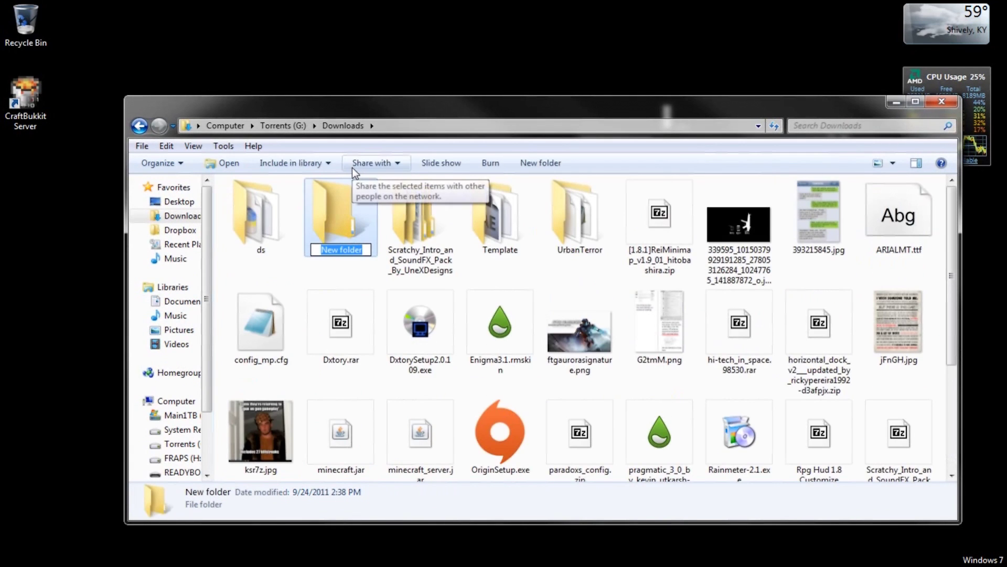
{"action": "type", "text": "Minecra"}
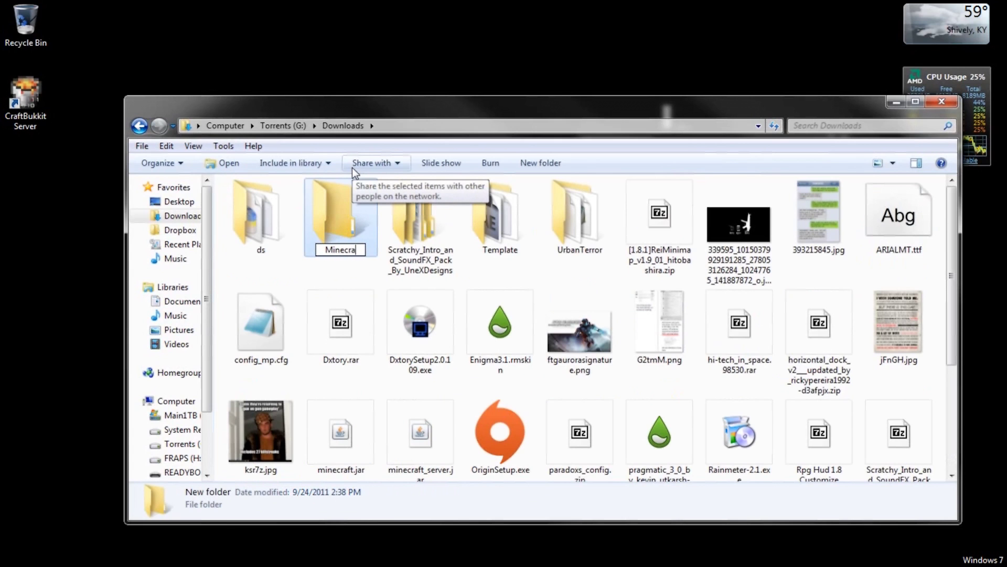
{"action": "type", "text": "ftPR"}
{"action": "key", "text": "Return"}
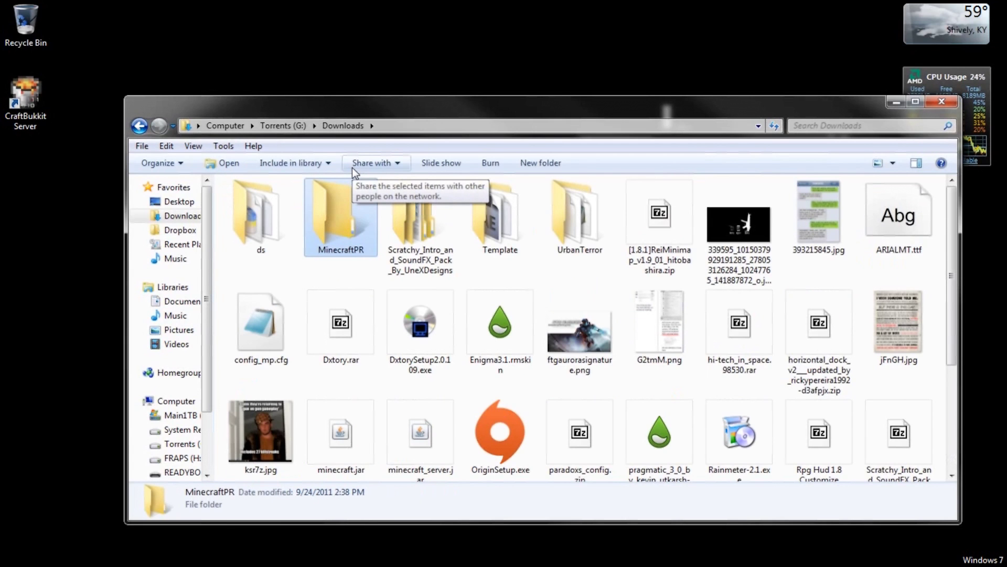
Step: Move minecraft_server.jar into MinecraftPR, return to Downloads, and open the minecraft.net download page
{"action": "scroll", "coordinate": [355, 234], "scroll_direction": "down", "scroll_amount": 3}
{"action": "left_click", "coordinate": [401, 270]}
{"action": "scroll", "coordinate": [401, 270], "scroll_direction": "up", "scroll_amount": 3}
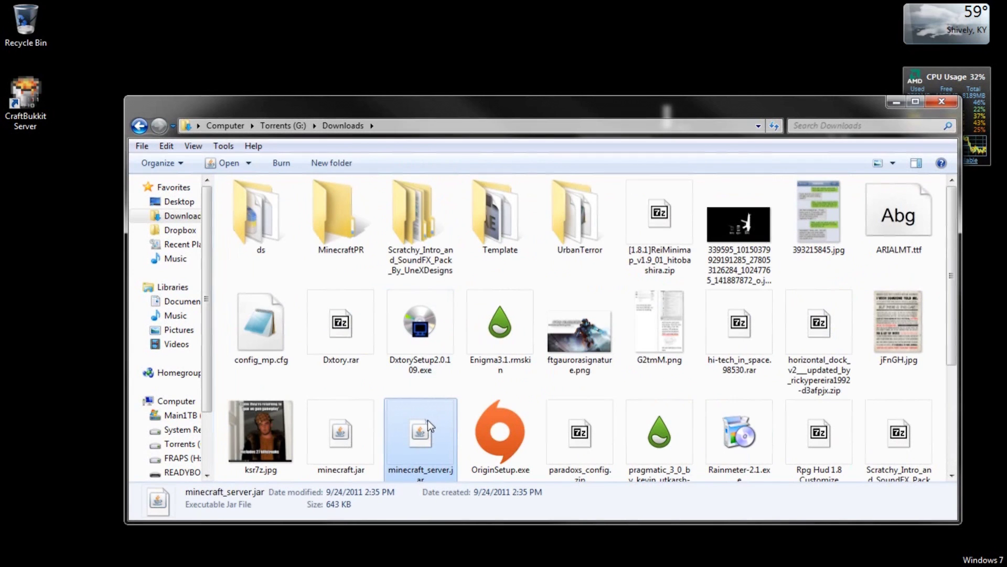
{"action": "mouse_move", "coordinate": [427, 420]}
{"action": "left_mouse_down"}
{"action": "mouse_move", "coordinate": [342, 274]}
{"action": "mouse_move", "coordinate": [336, 236]}
{"action": "left_mouse_up"}
{"action": "double_click", "coordinate": [333, 249]}
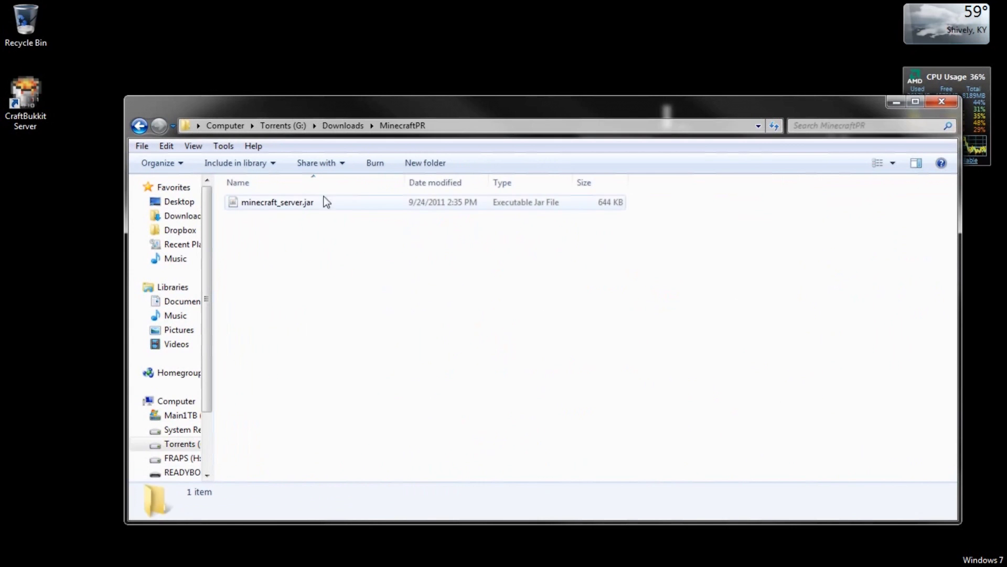
{"action": "left_click", "coordinate": [342, 130]}
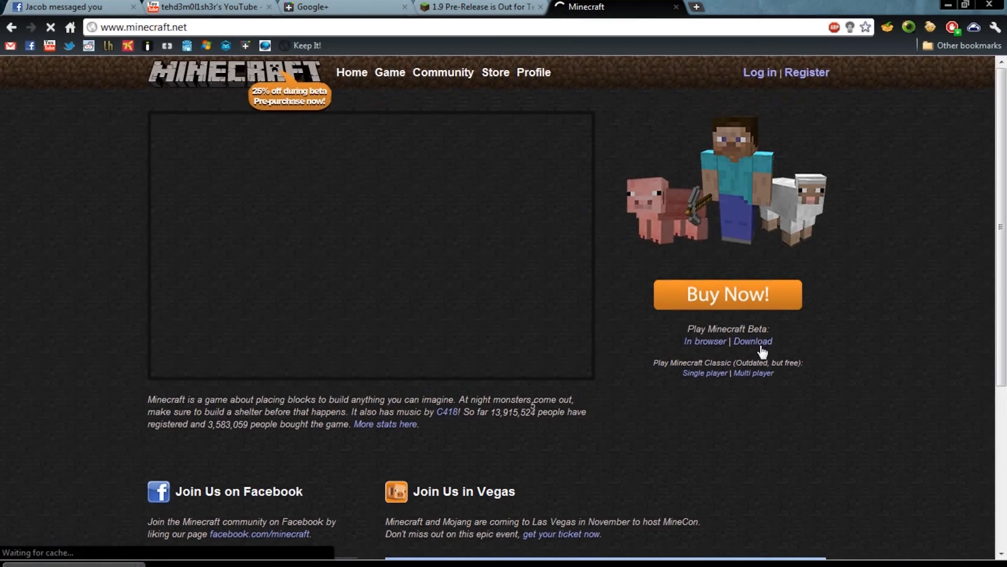
{"action": "left_click", "coordinate": [762, 342]}
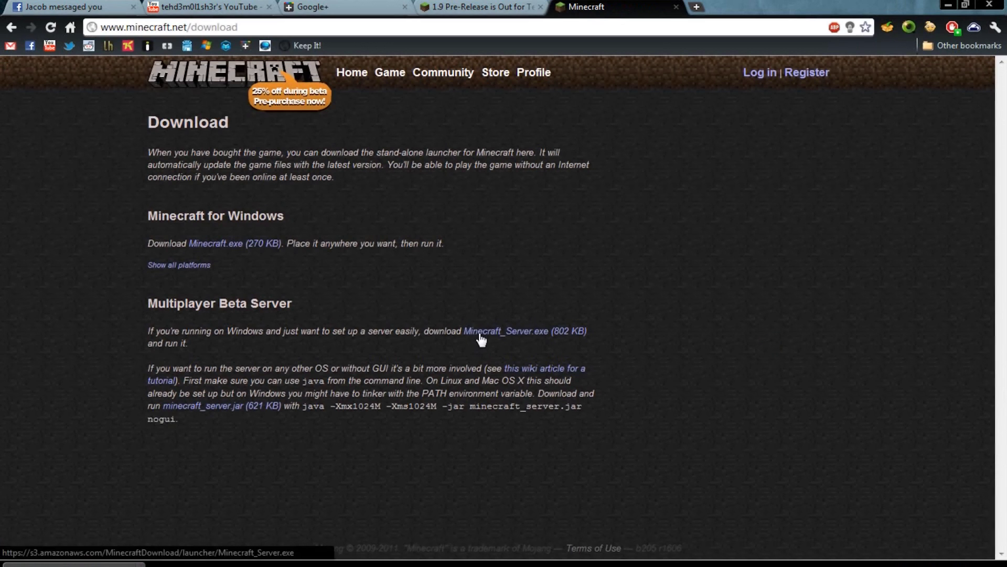
Step: Save Minecraft_Server.exe into MinecraftPR, run it, and reopen the MinecraftPR folder in Explorer
{"action": "left_click", "coordinate": [479, 332]}
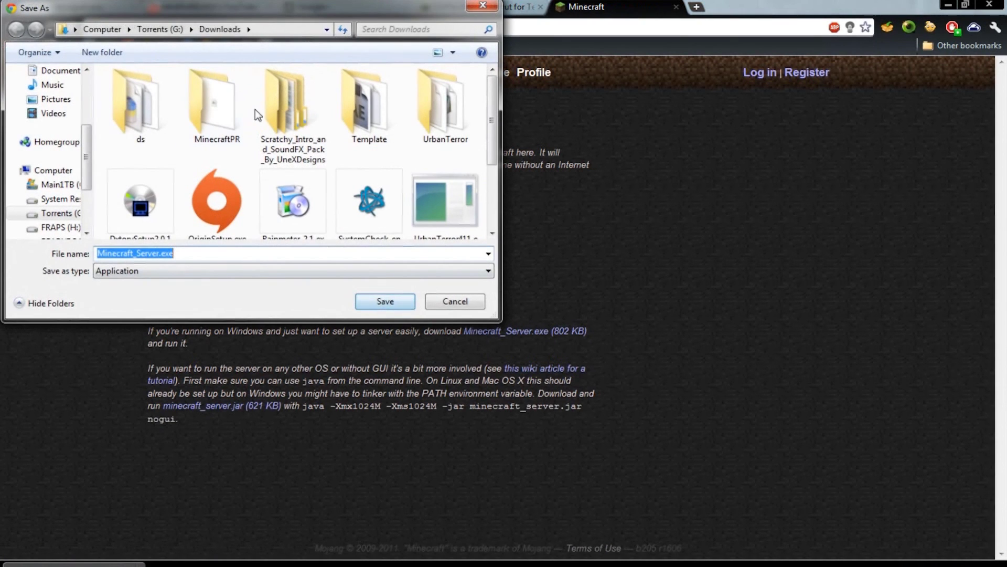
{"action": "left_click", "coordinate": [237, 115]}
{"action": "double_click", "coordinate": [237, 115]}
{"action": "left_click", "coordinate": [377, 307]}
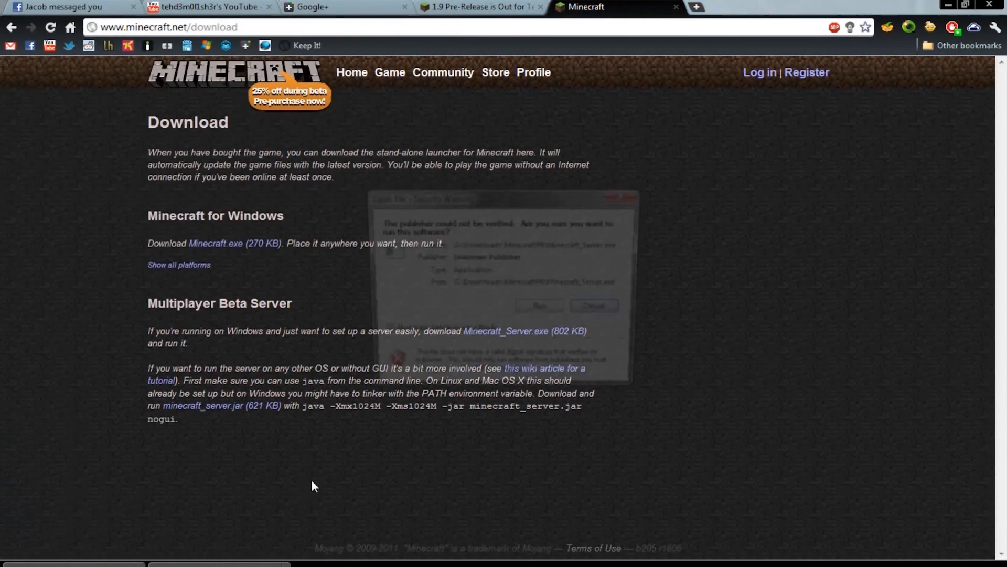
{"action": "left_click", "coordinate": [542, 311]}
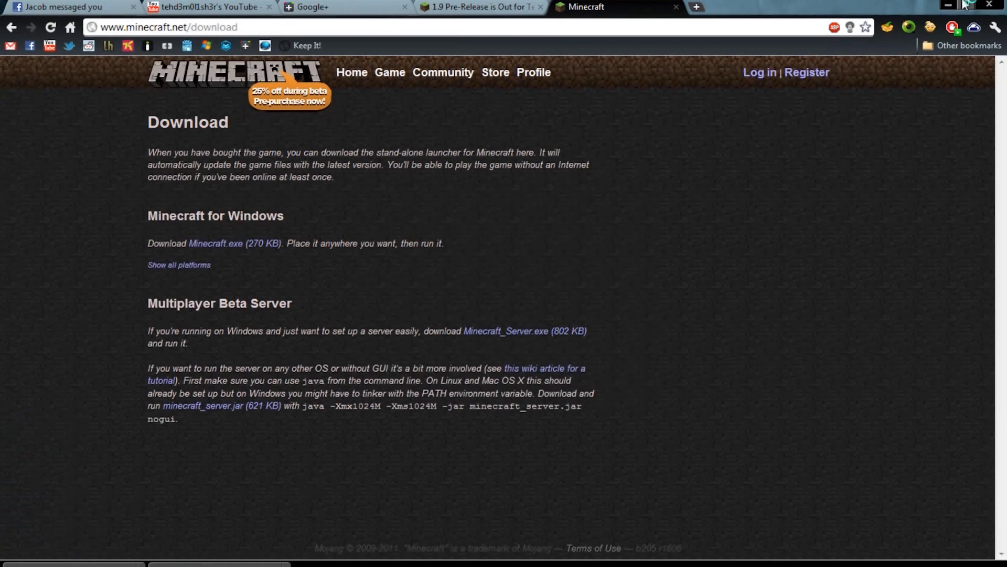
{"action": "left_click", "coordinate": [949, 5]}
{"action": "double_click", "coordinate": [321, 219]}
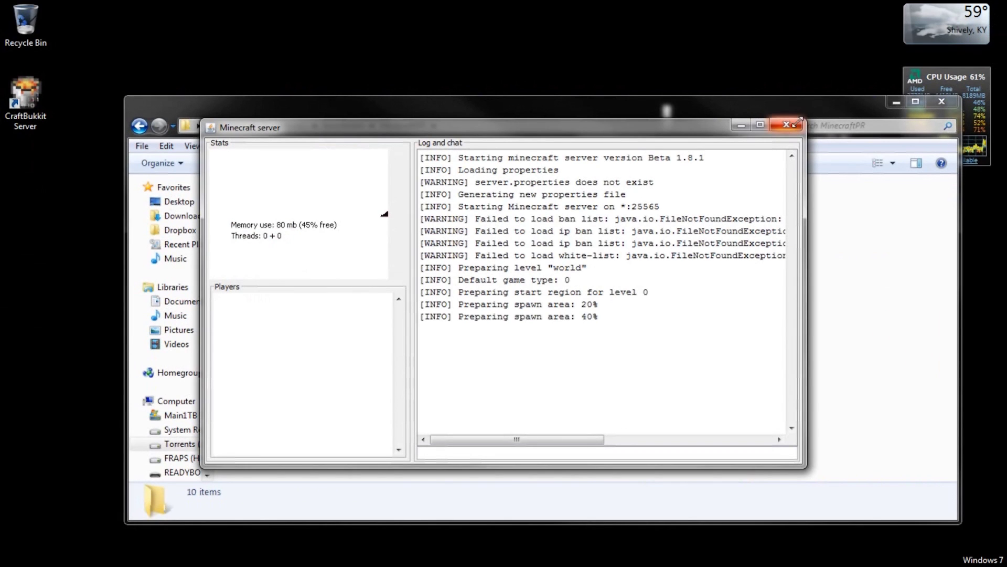
Step: Stop the server and paste minecraft_server.jar from Downloads into MinecraftPR with Copy and Replace
{"action": "left_click", "coordinate": [786, 125]}
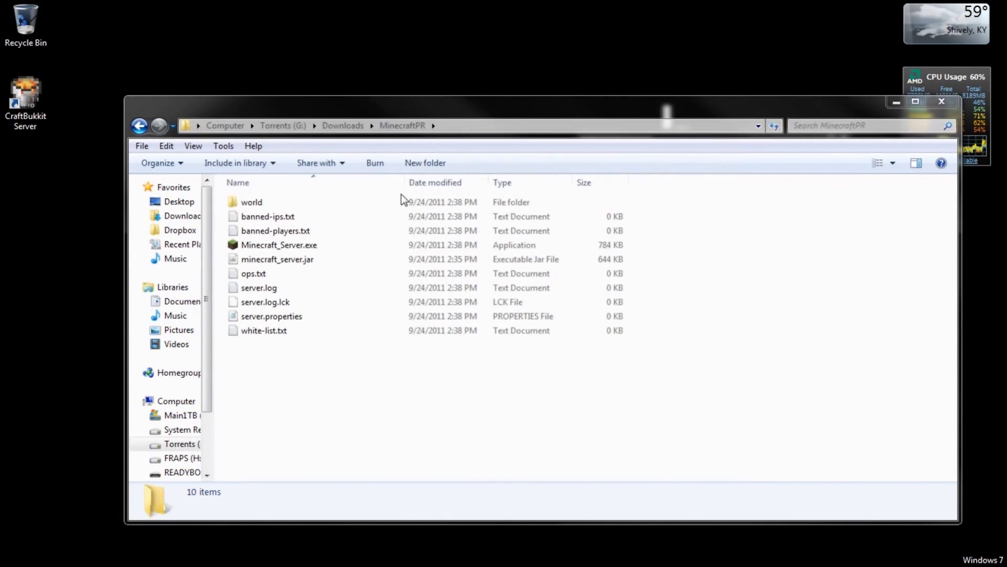
{"action": "left_click", "coordinate": [306, 244]}
{"action": "left_click", "coordinate": [343, 126]}
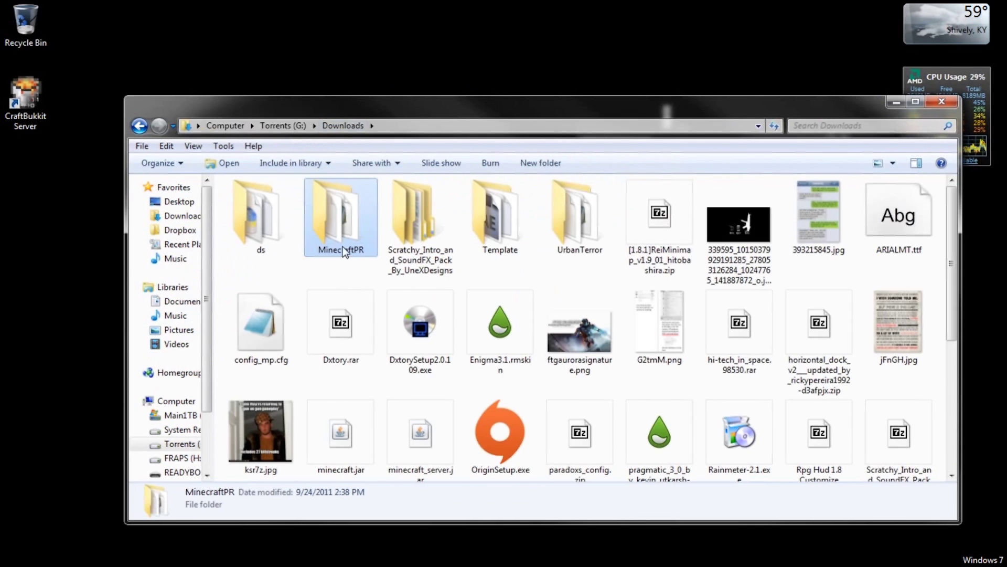
{"action": "left_click", "coordinate": [393, 414]}
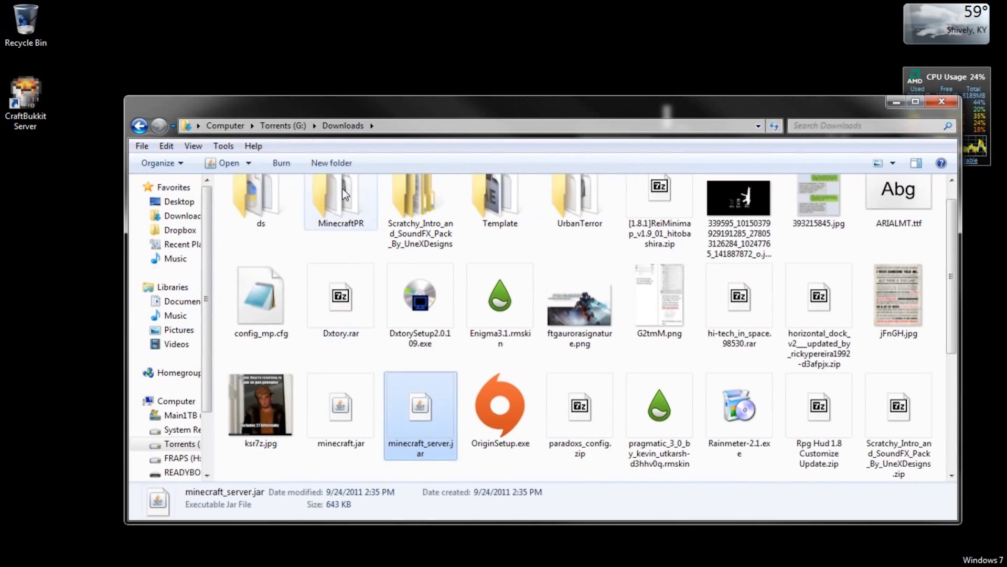
{"action": "double_click", "coordinate": [343, 215]}
{"action": "key", "text": "ctrl+v"}
{"action": "left_click", "coordinate": [451, 243]}
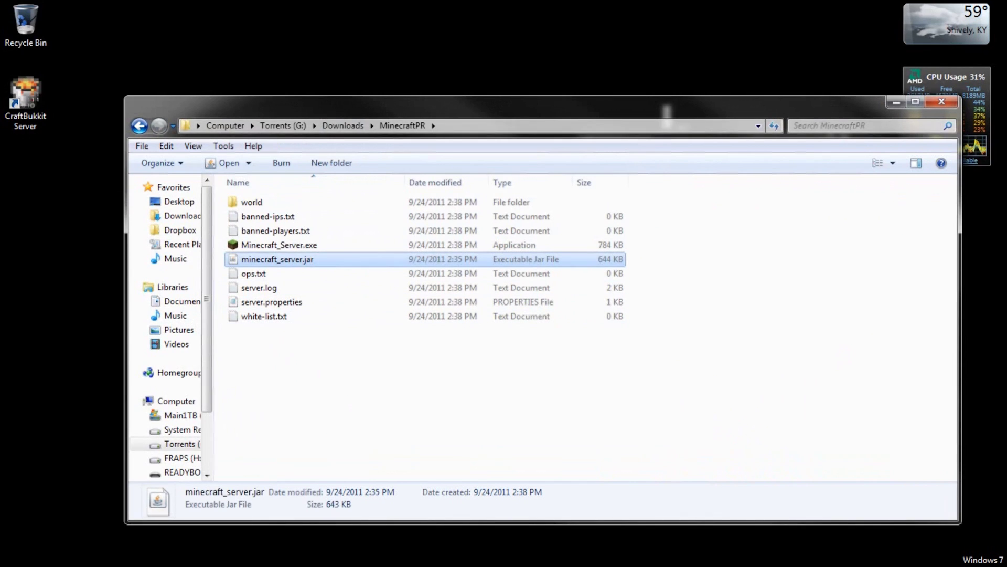
Step: Open and close an empty Notepad, then launch minecraft_server.jar from MinecraftPR
{"action": "key", "text": "super"}
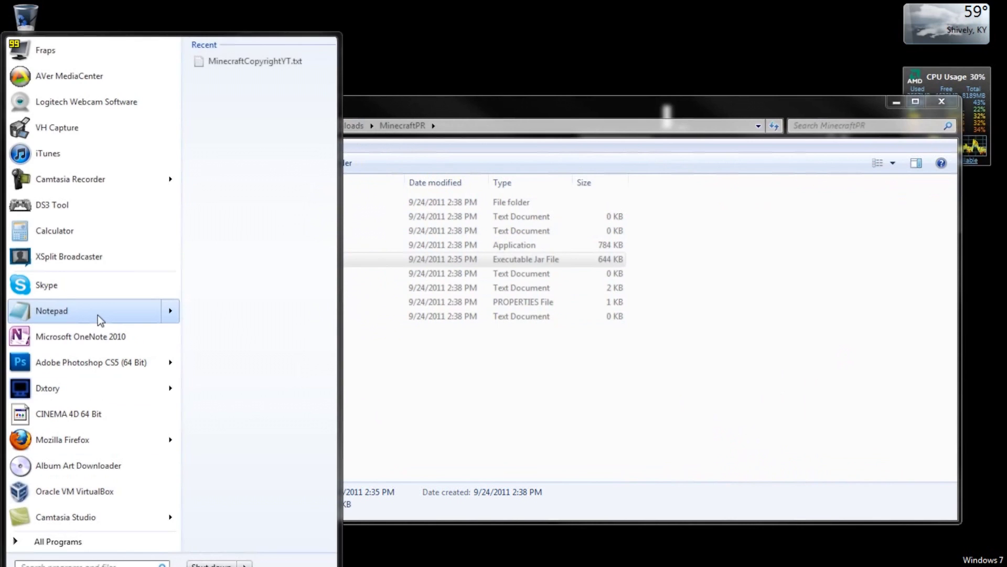
{"action": "left_click", "coordinate": [98, 315]}
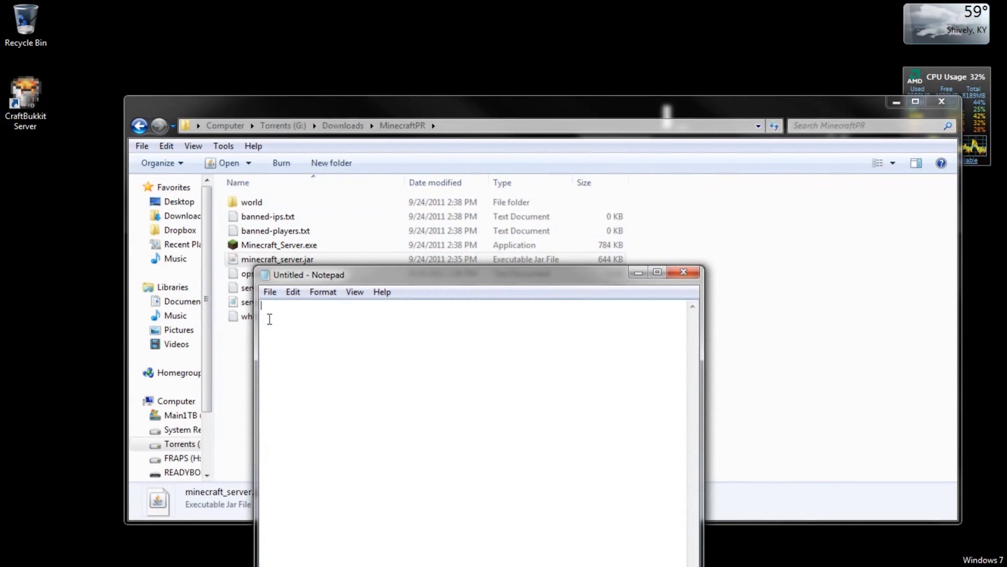
{"action": "left_click", "coordinate": [674, 272]}
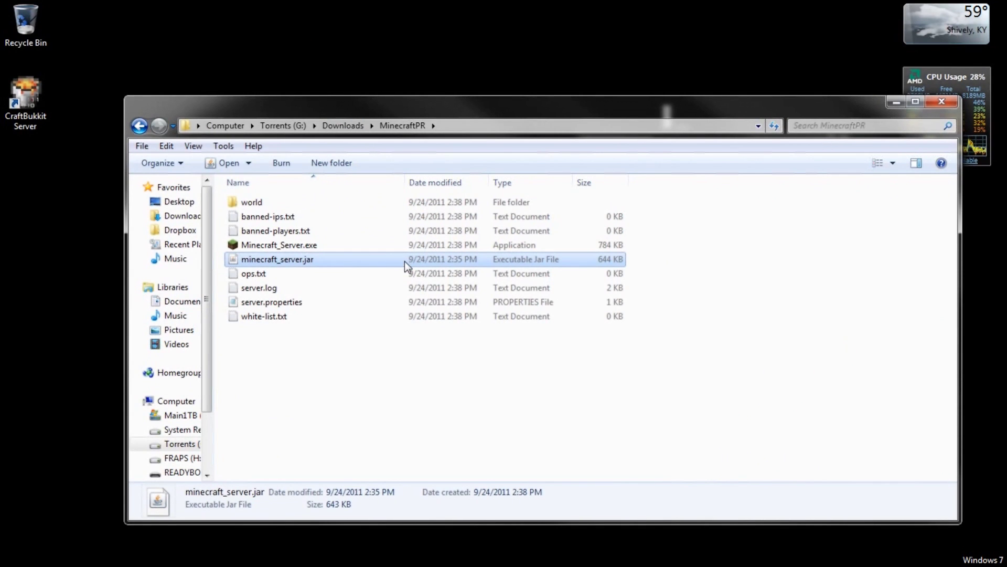
{"action": "double_click", "coordinate": [405, 261]}
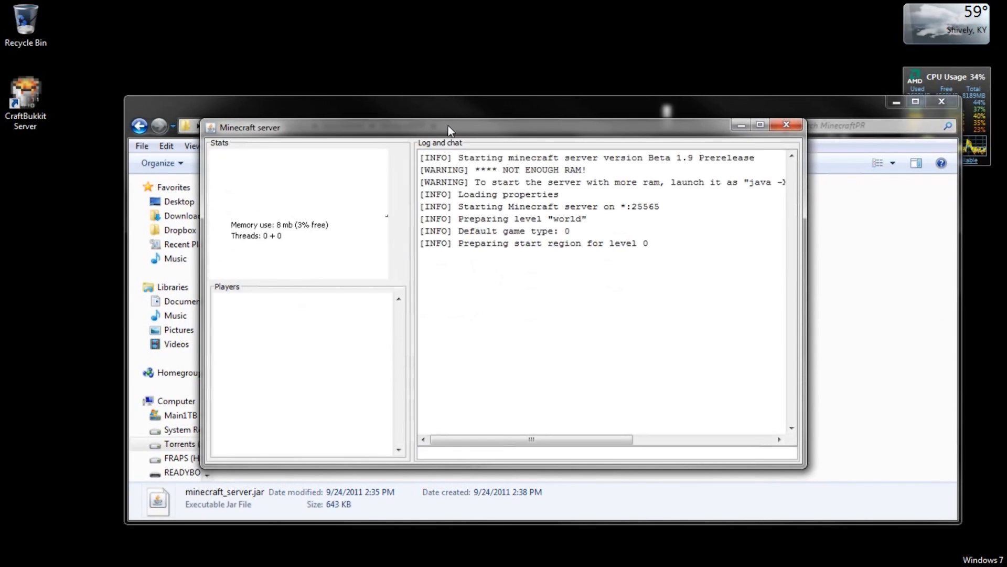
Step: Reposition the Beta 1.9 Prerelease server window and review its log until it reports Done
{"action": "mouse_move", "coordinate": [448, 130]}
{"action": "left_mouse_down"}
{"action": "mouse_move", "coordinate": [615, 165]}
{"action": "mouse_move", "coordinate": [568, 156]}
{"action": "left_mouse_up"}
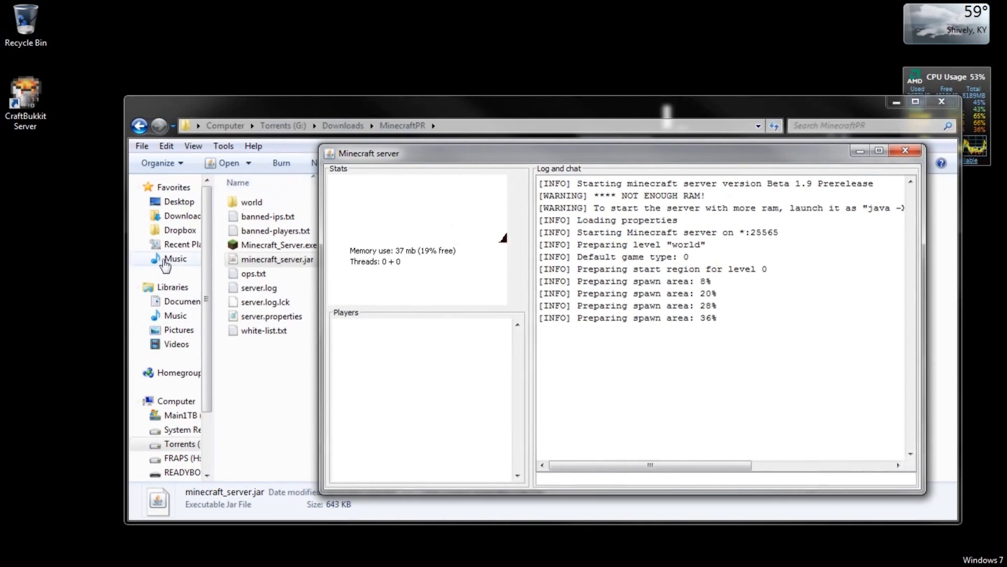
{"action": "left_click", "coordinate": [273, 259]}
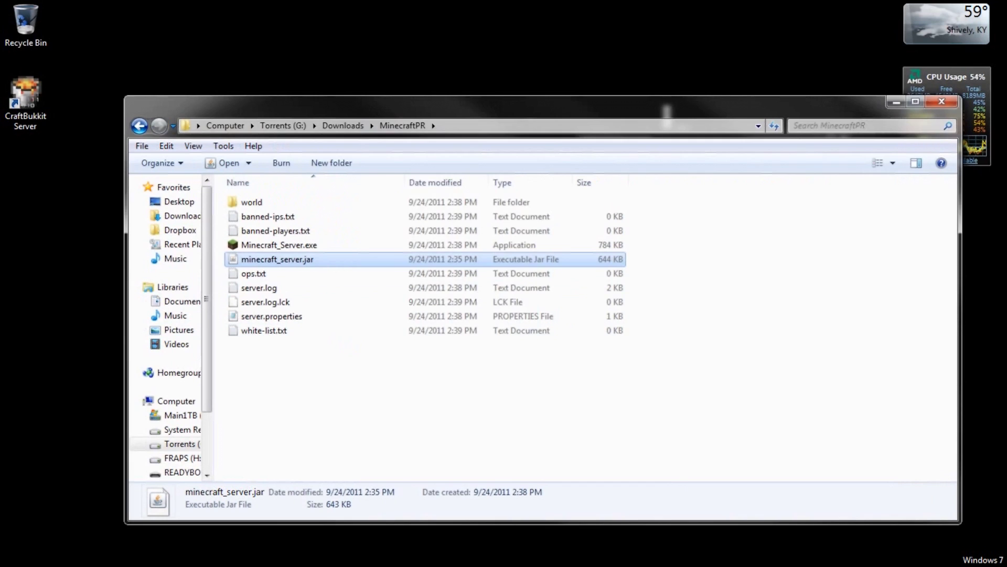
{"action": "key", "text": "alt+Tab"}
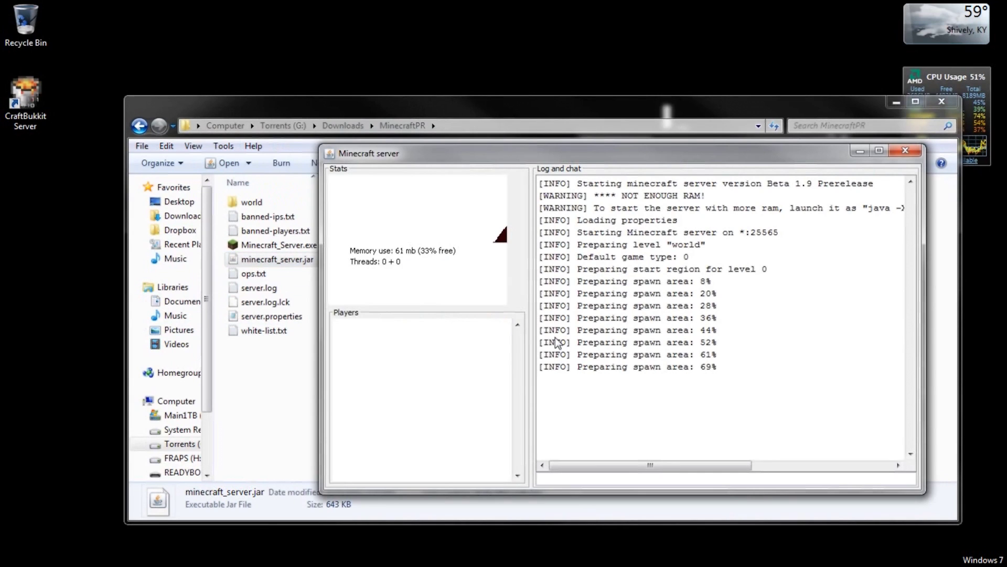
{"action": "left_click_drag", "start_coordinate": [625, 157], "coordinate": [521, 144]}
{"action": "mouse_move", "coordinate": [524, 182]}
{"action": "left_mouse_down"}
{"action": "mouse_move", "coordinate": [603, 184]}
{"action": "mouse_move", "coordinate": [609, 414]}
{"action": "left_mouse_up"}
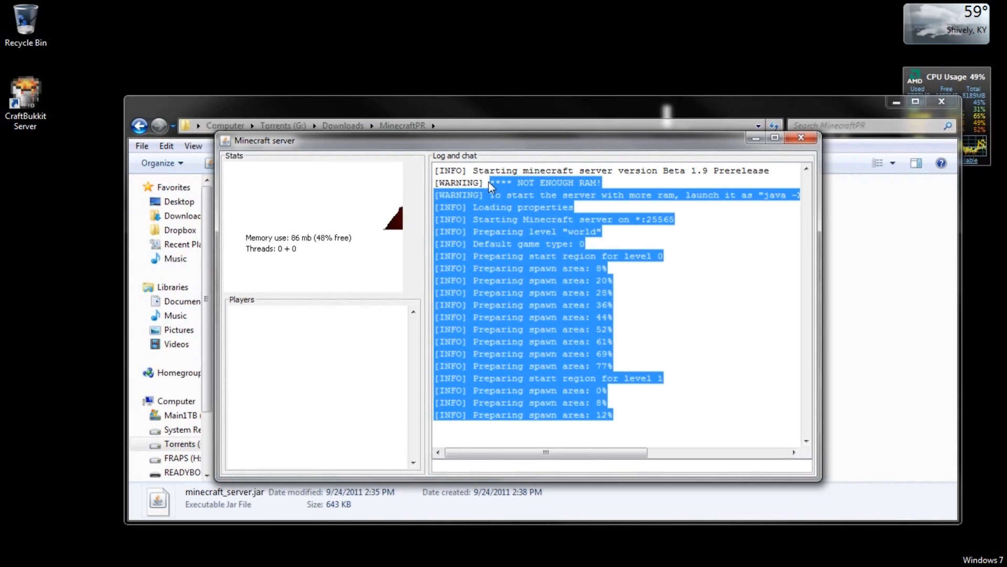
{"action": "left_click", "coordinate": [547, 467]}
{"action": "left_click_drag", "start_coordinate": [548, 452], "coordinate": [717, 436]}
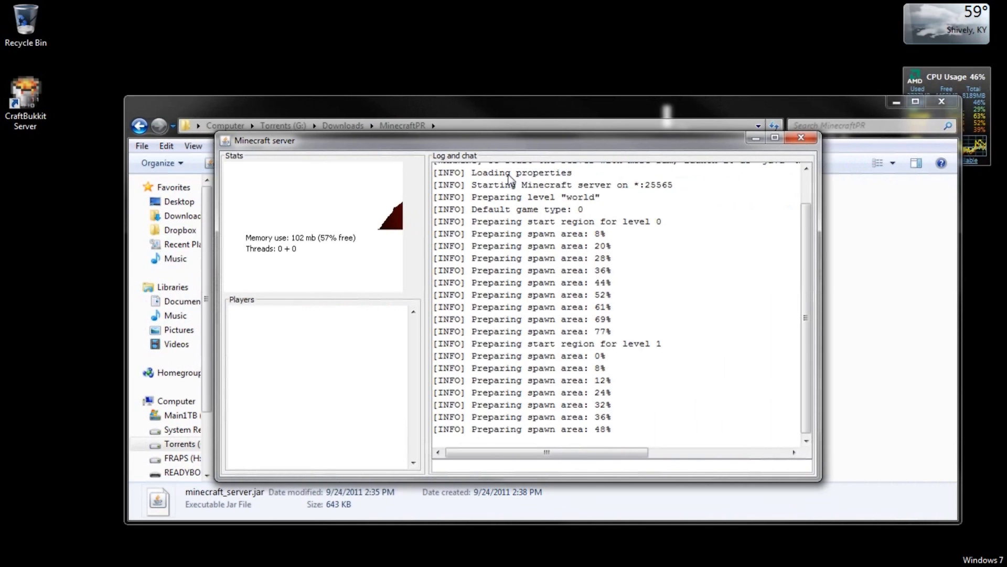
{"action": "scroll", "coordinate": [618, 297], "scroll_direction": "up", "scroll_amount": 2}
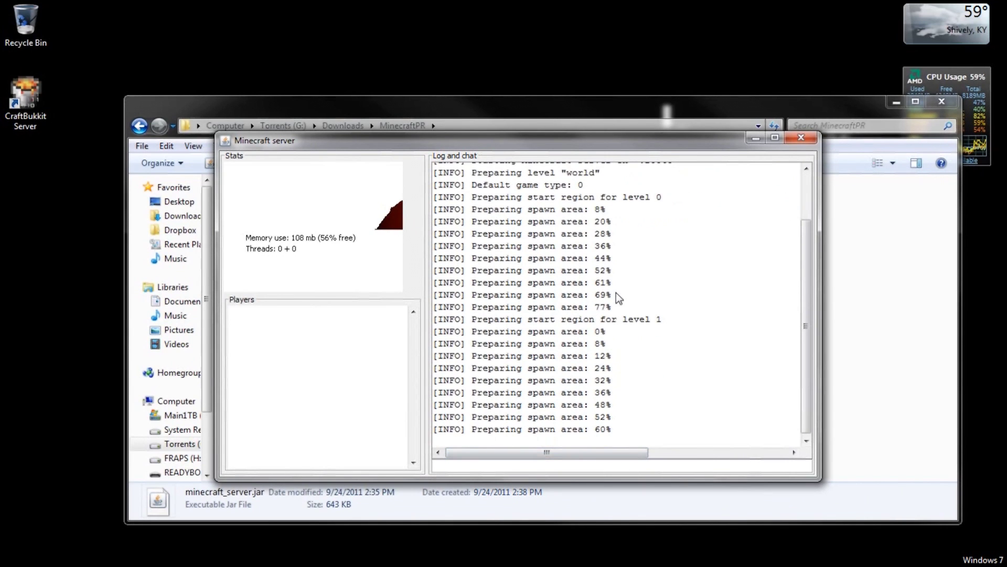
{"action": "scroll", "coordinate": [618, 297], "scroll_direction": "up", "scroll_amount": 1}
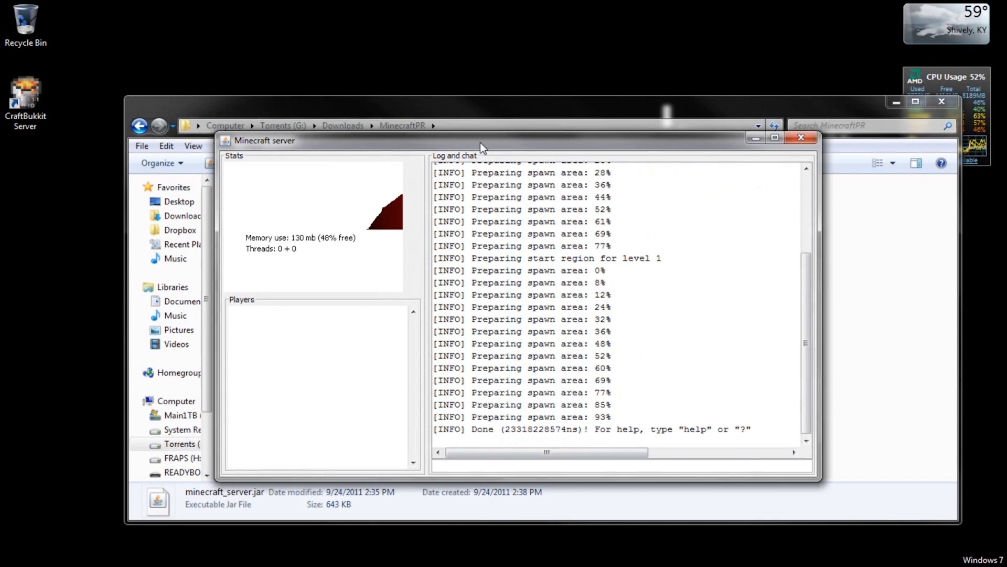
{"action": "mouse_move", "coordinate": [408, 140]}
{"action": "left_mouse_down"}
{"action": "mouse_move", "coordinate": [612, 131]}
{"action": "mouse_move", "coordinate": [498, 134]}
{"action": "left_mouse_up"}
{"action": "left_click", "coordinate": [192, 557]}
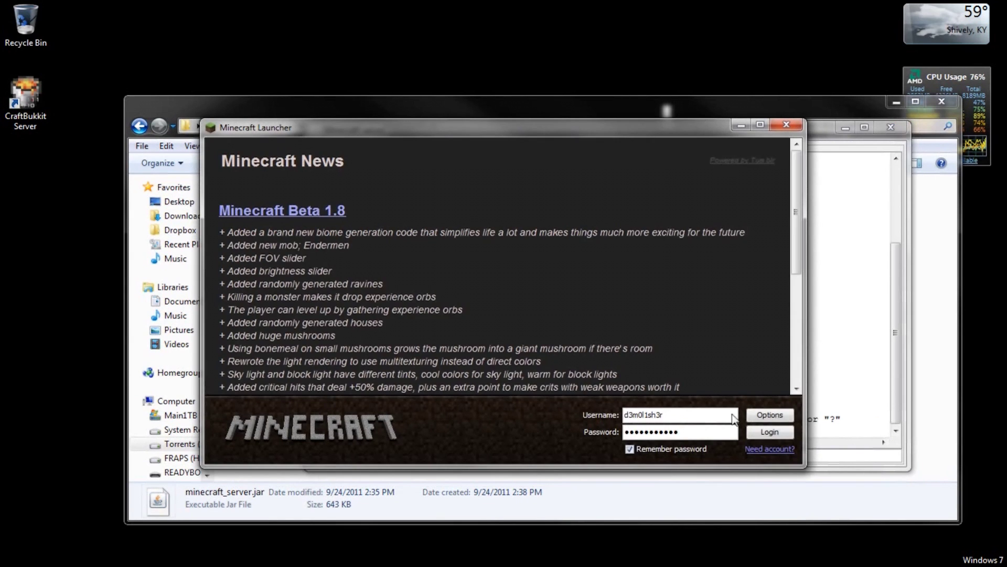
Step: Log in to the prerelease client and open Add server from the Multiplayer list
{"action": "key", "text": "Return"}
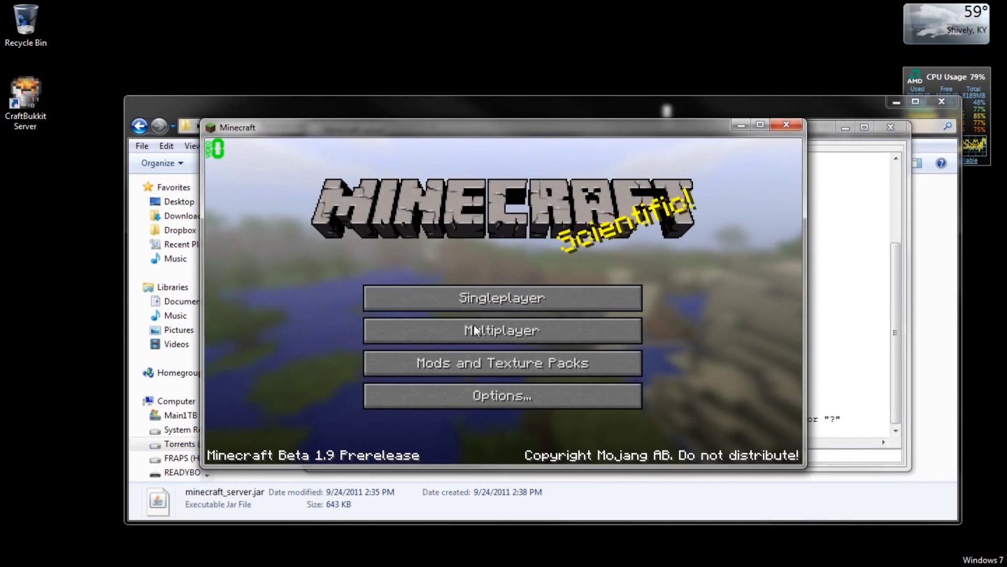
{"action": "left_click", "coordinate": [491, 329]}
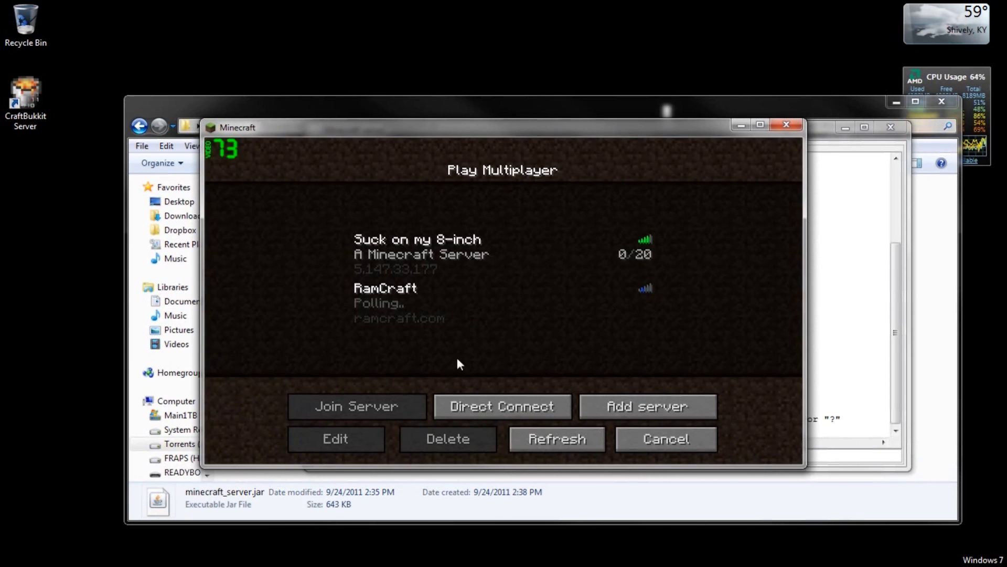
{"action": "left_click", "coordinate": [597, 396]}
Step: Name the server 'PR Server' with address localhost, save it, and join it
{"action": "left_click", "coordinate": [477, 306]}
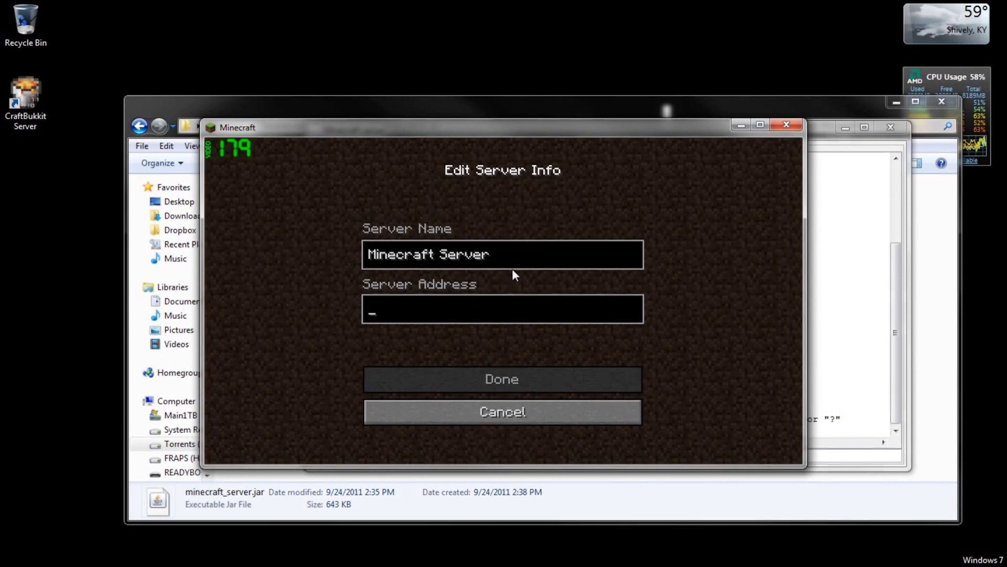
{"action": "left_click", "coordinate": [519, 254]}
{"action": "key", "text": "BackSpace"}
{"action": "key", "text": "BackSpace"}
{"action": "key", "text": "BackSpace"}
{"action": "key", "text": "BackSpace"}
{"action": "key", "text": "BackSpace"}
{"action": "key", "text": "BackSpace"}
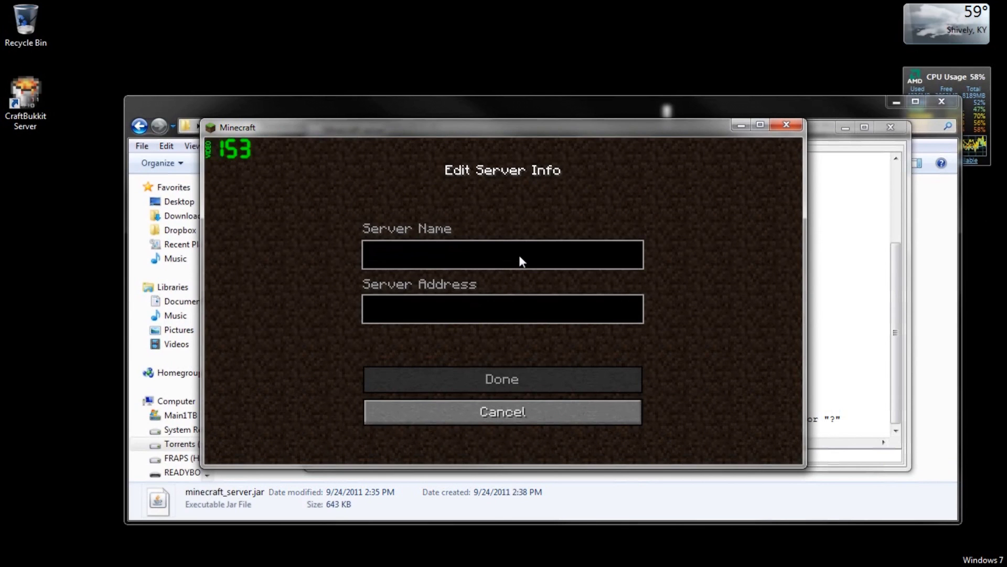
{"action": "type", "text": "PR S"}
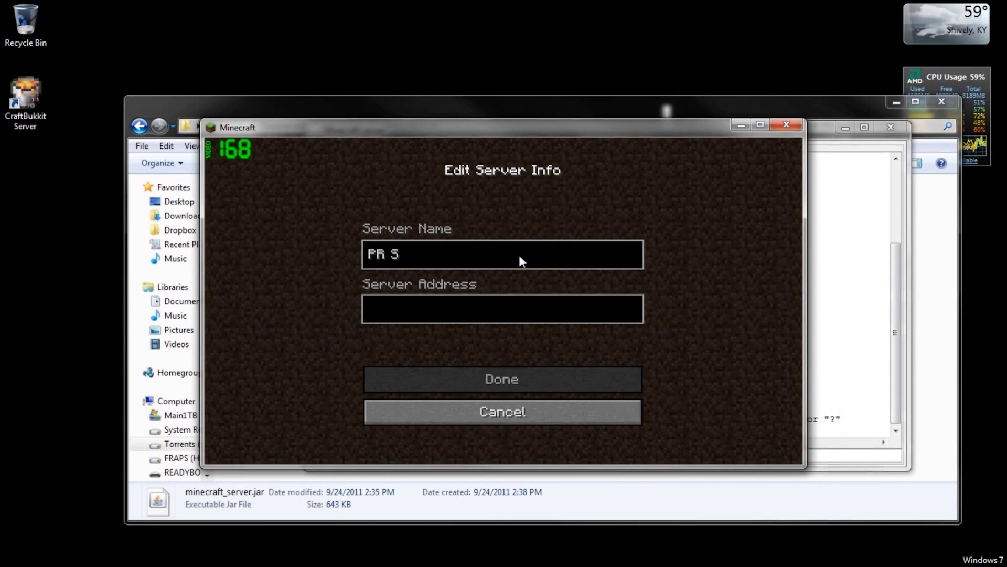
{"action": "type", "text": "erver"}
{"action": "key", "text": "Tab"}
{"action": "type", "text": "localhost"}
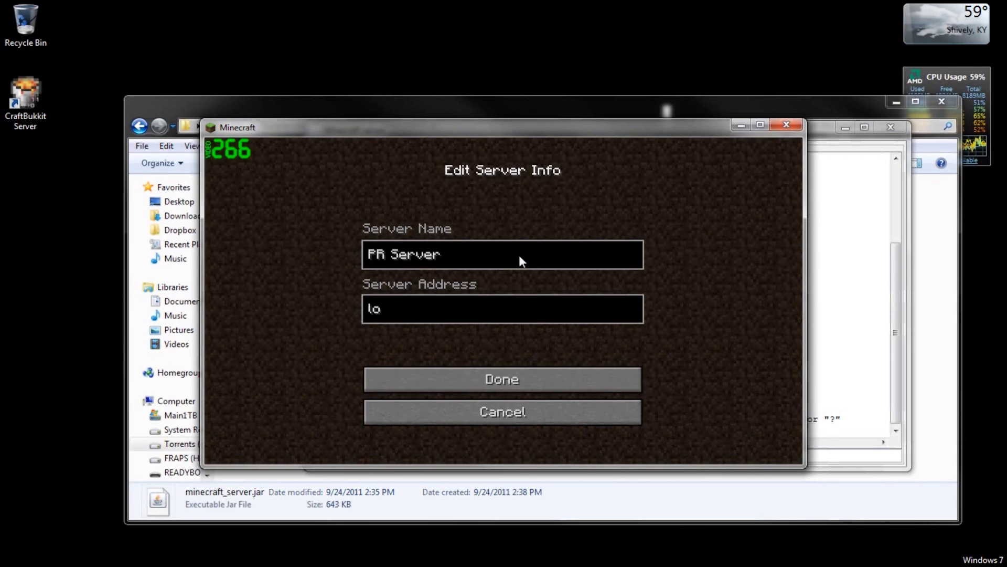
{"action": "key", "text": "Return"}
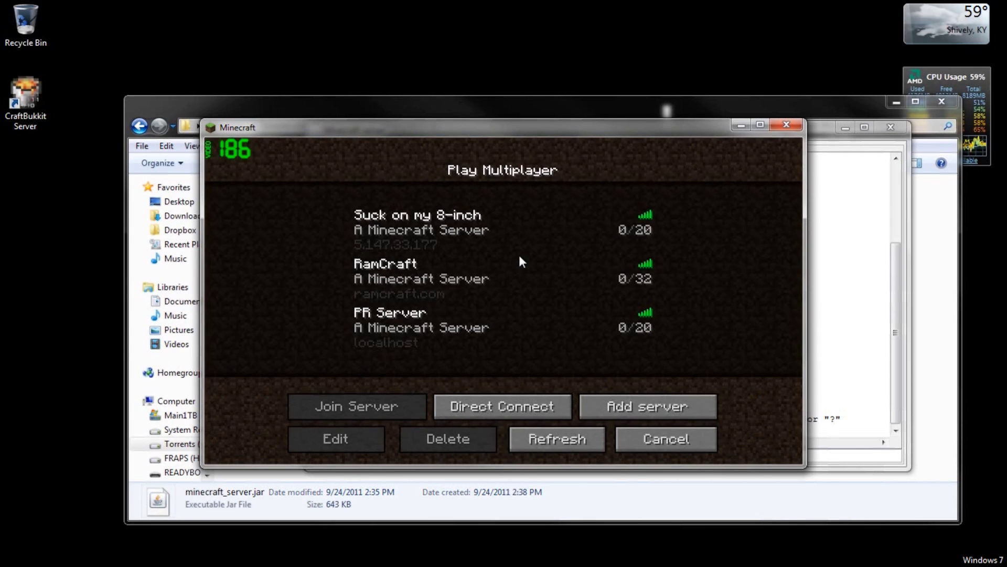
{"action": "double_click", "coordinate": [416, 328]}
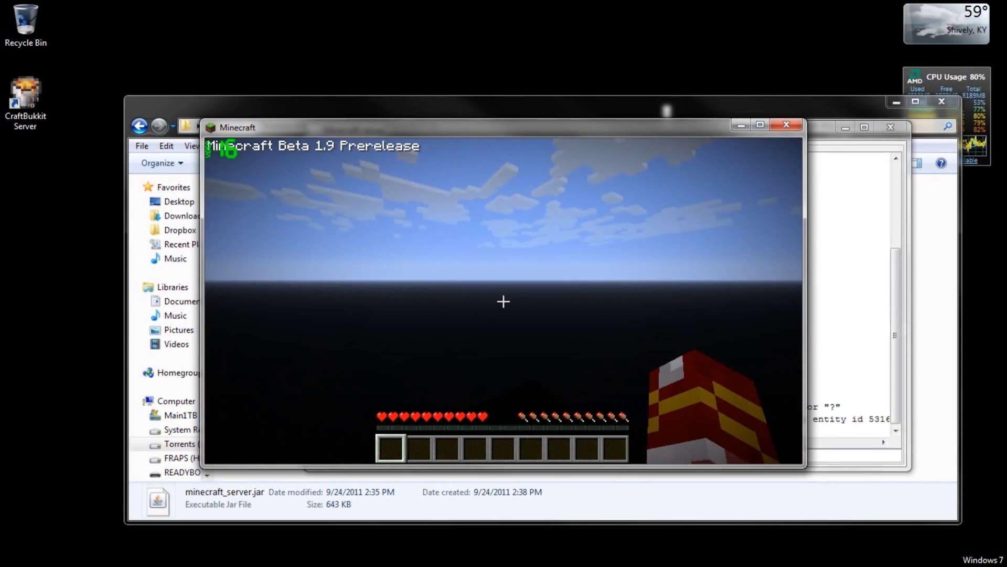
Step: Open the inventory, page through the TooManyItems list to its last page, then quit Minecraft
{"action": "key", "text": "e"}
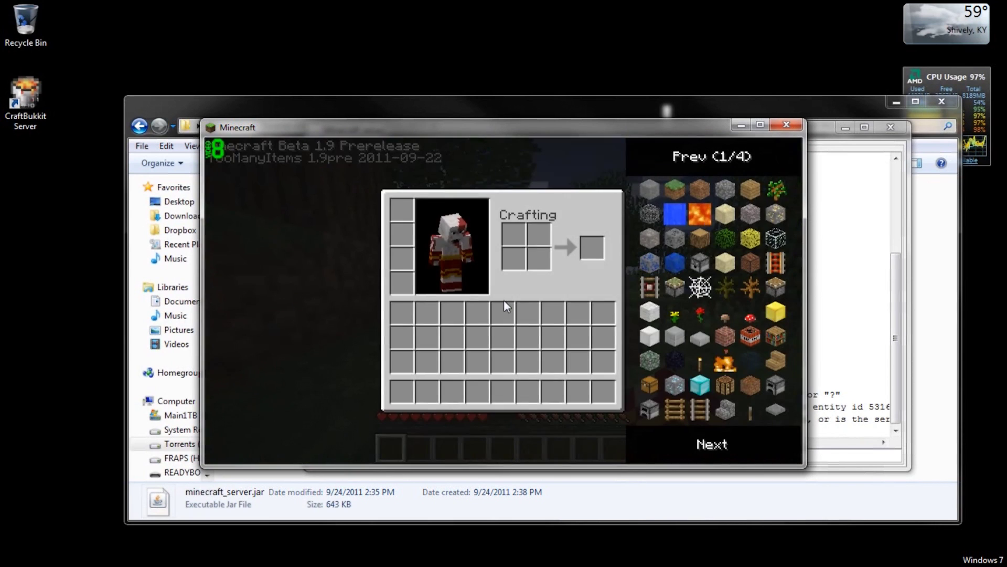
{"action": "left_click", "coordinate": [724, 443]}
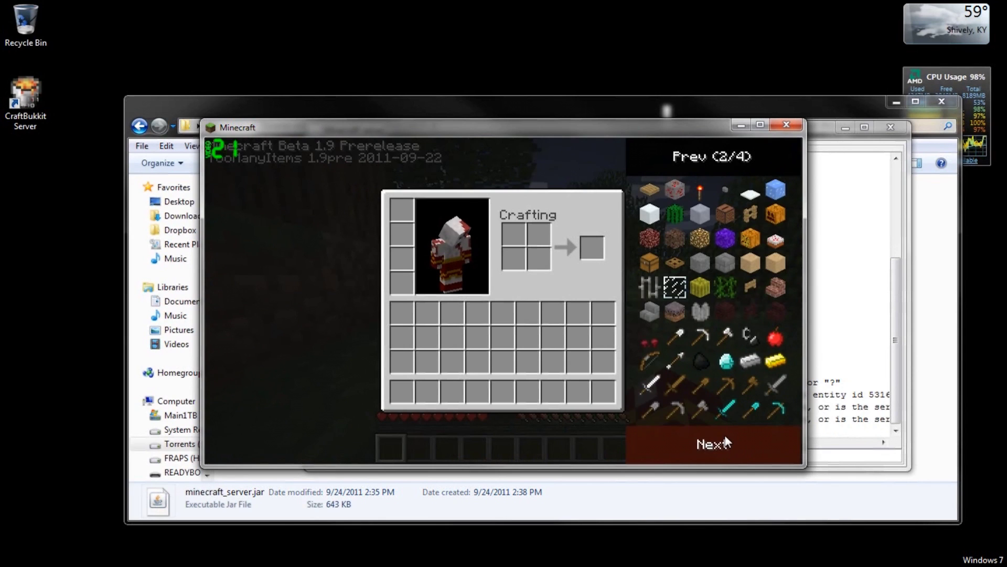
{"action": "left_click", "coordinate": [726, 442]}
{"action": "left_click", "coordinate": [726, 443]}
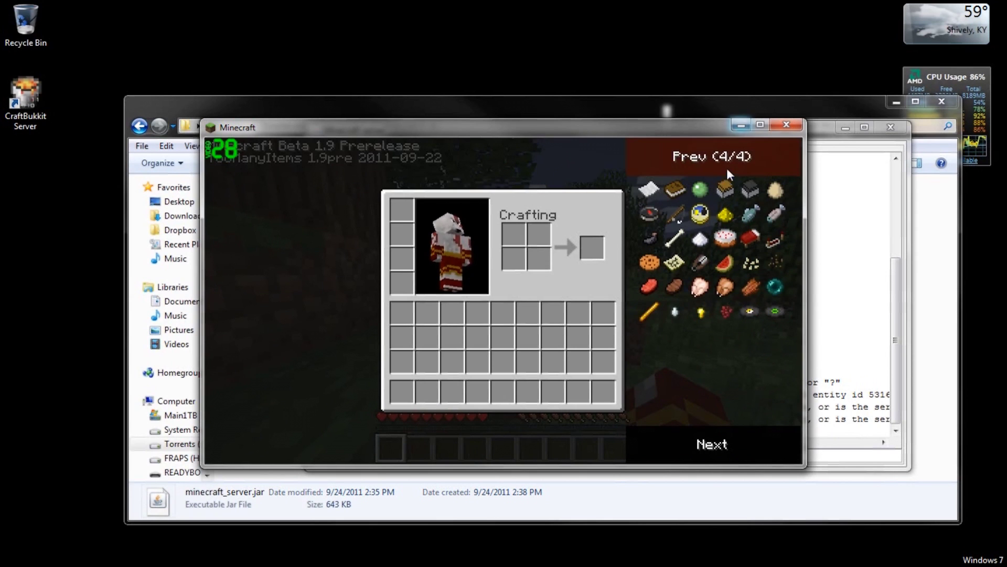
{"action": "left_click", "coordinate": [787, 125]}
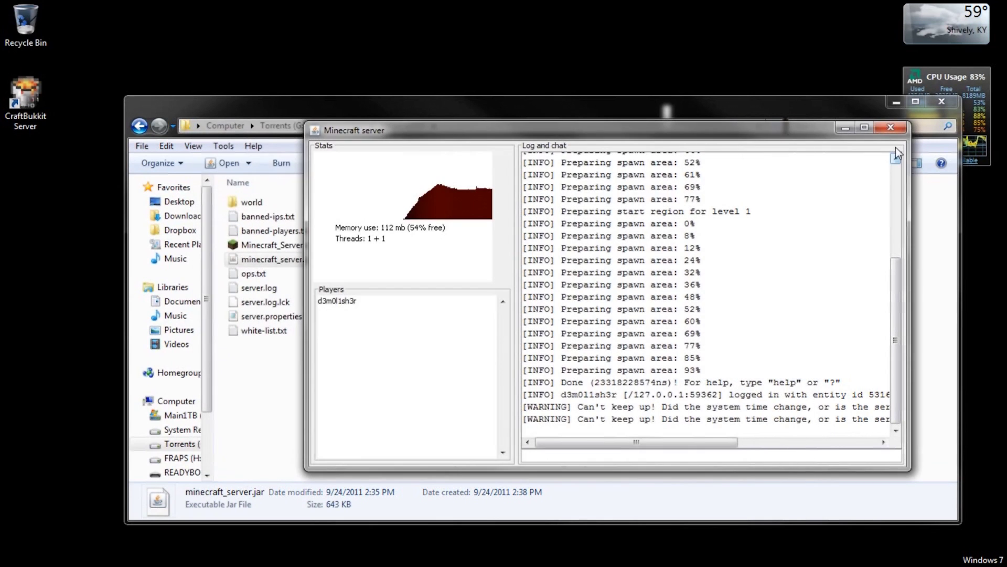
Step: Close the Minecraft server window and navigate Explorer back to Downloads, where MinecraftPR is listed
{"action": "scroll", "coordinate": [728, 338], "scroll_direction": "up", "scroll_amount": 5}
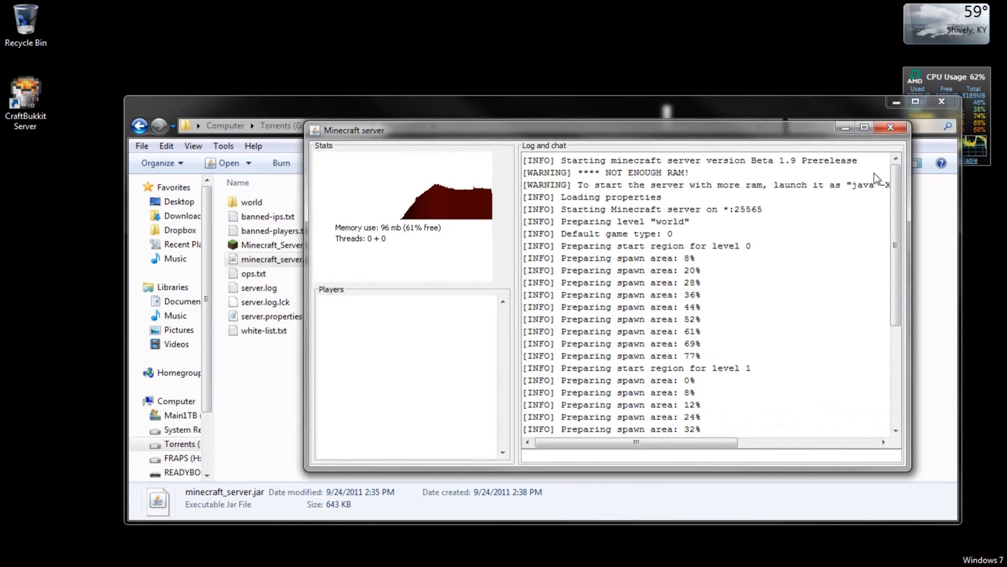
{"action": "left_click", "coordinate": [885, 126]}
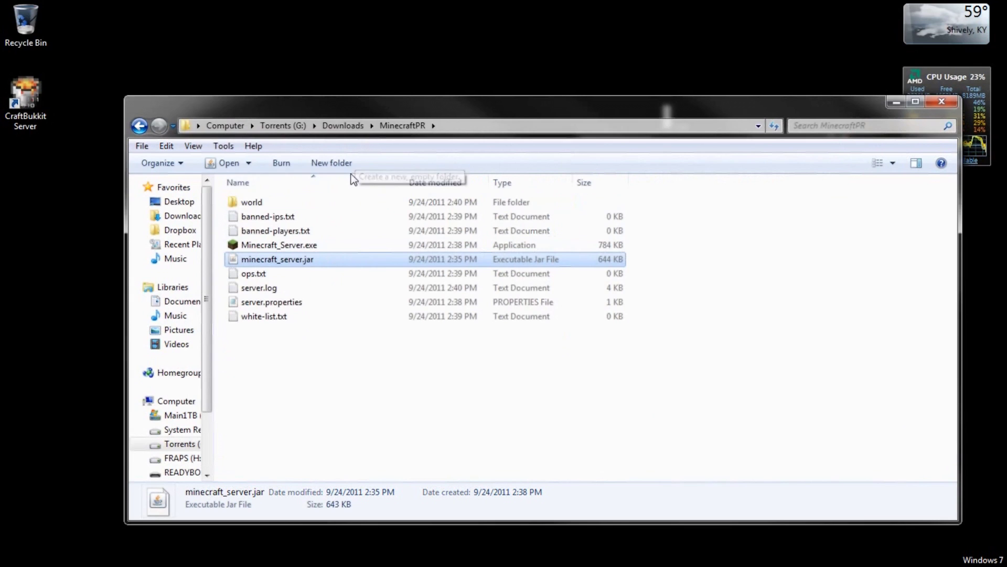
{"action": "left_click", "coordinate": [356, 129]}
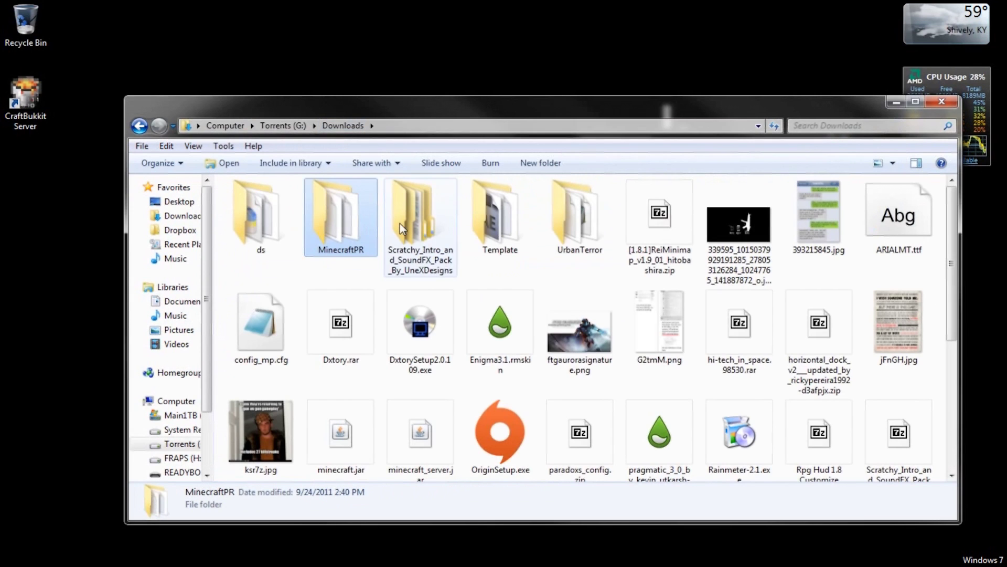